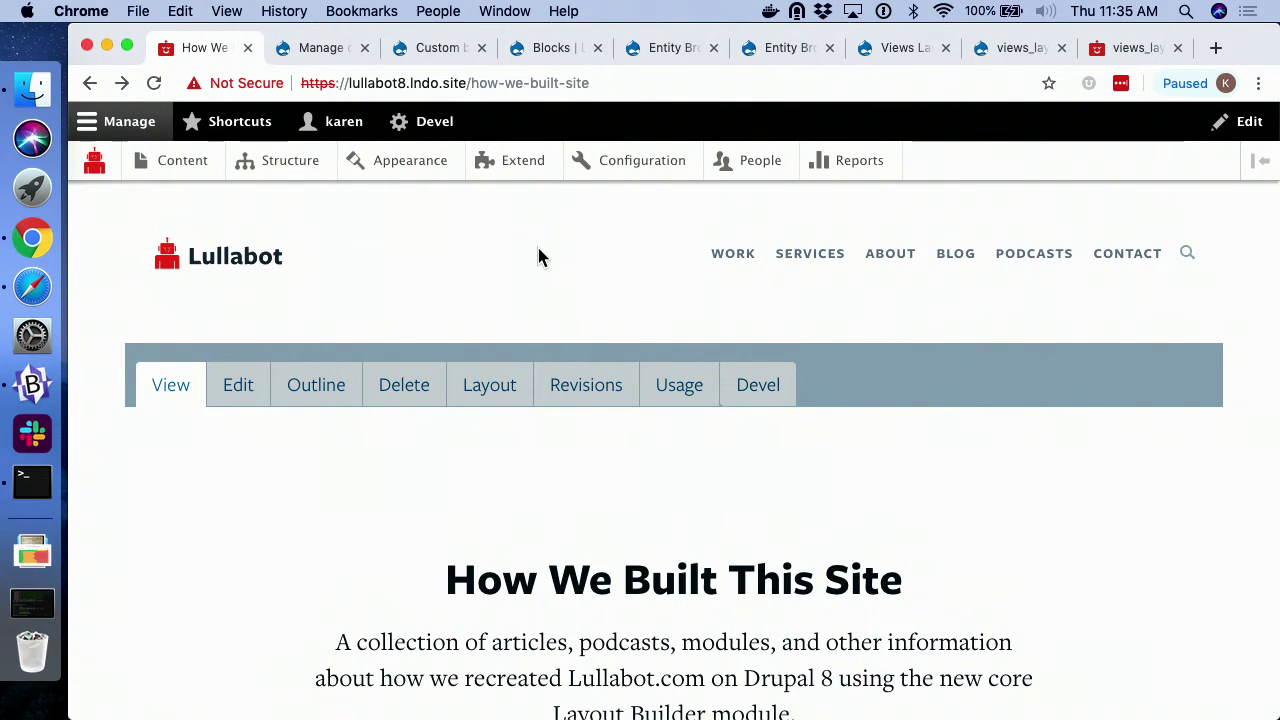
Review the Landing Page display settings, custom block types, marketing blocks, and the Entity Browser, Entity Browser Block and Views Layout project pages.
{"action": "left_click", "coordinate": [322, 49]}
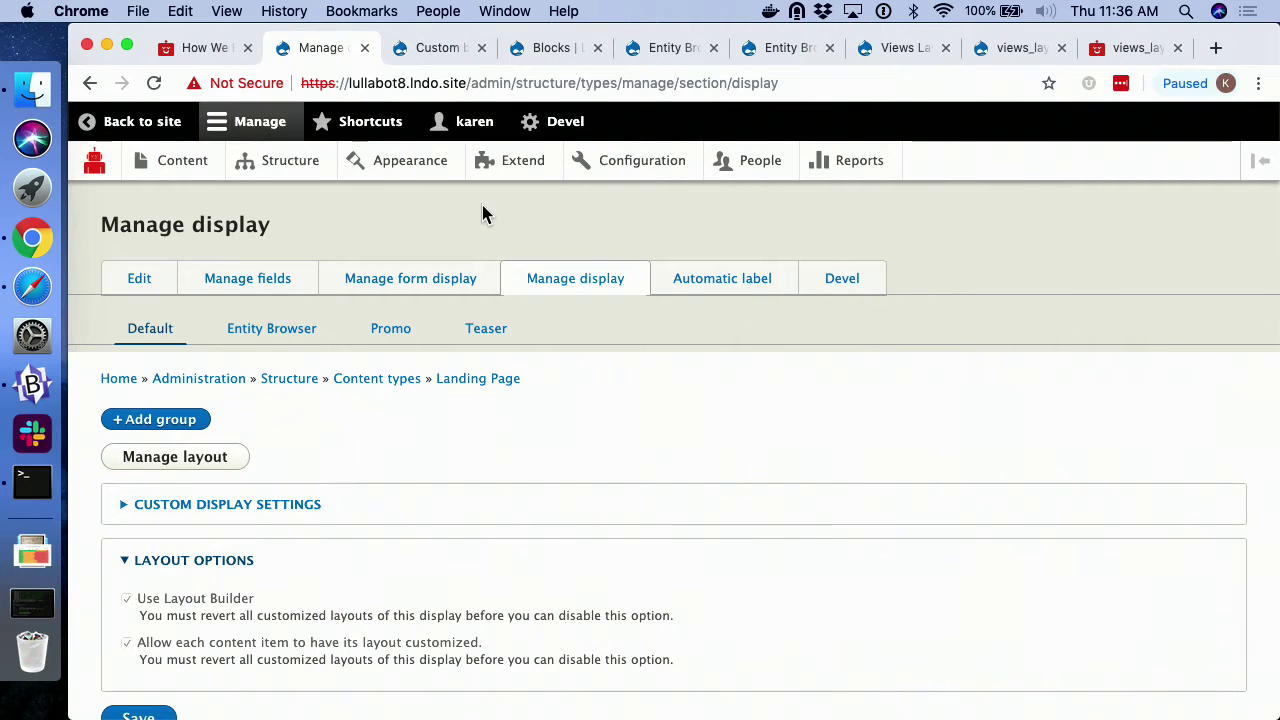
{"action": "left_click", "coordinate": [441, 48]}
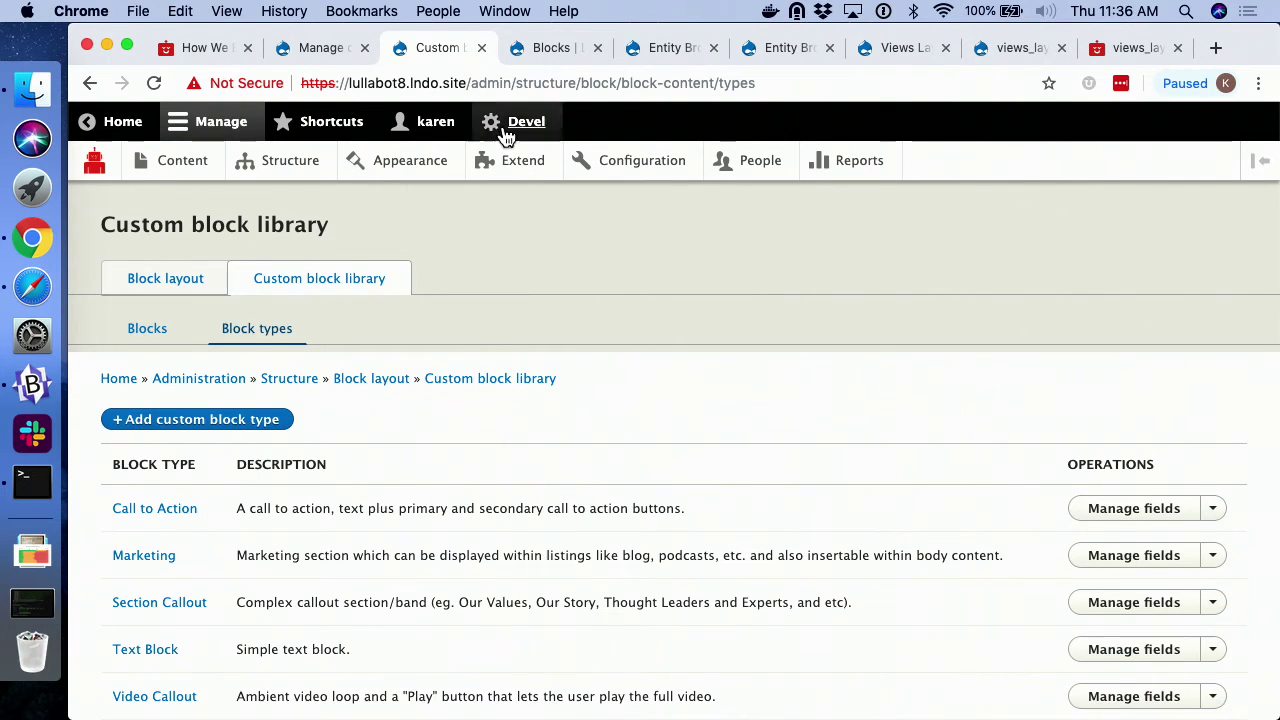
{"action": "left_click", "coordinate": [549, 56]}
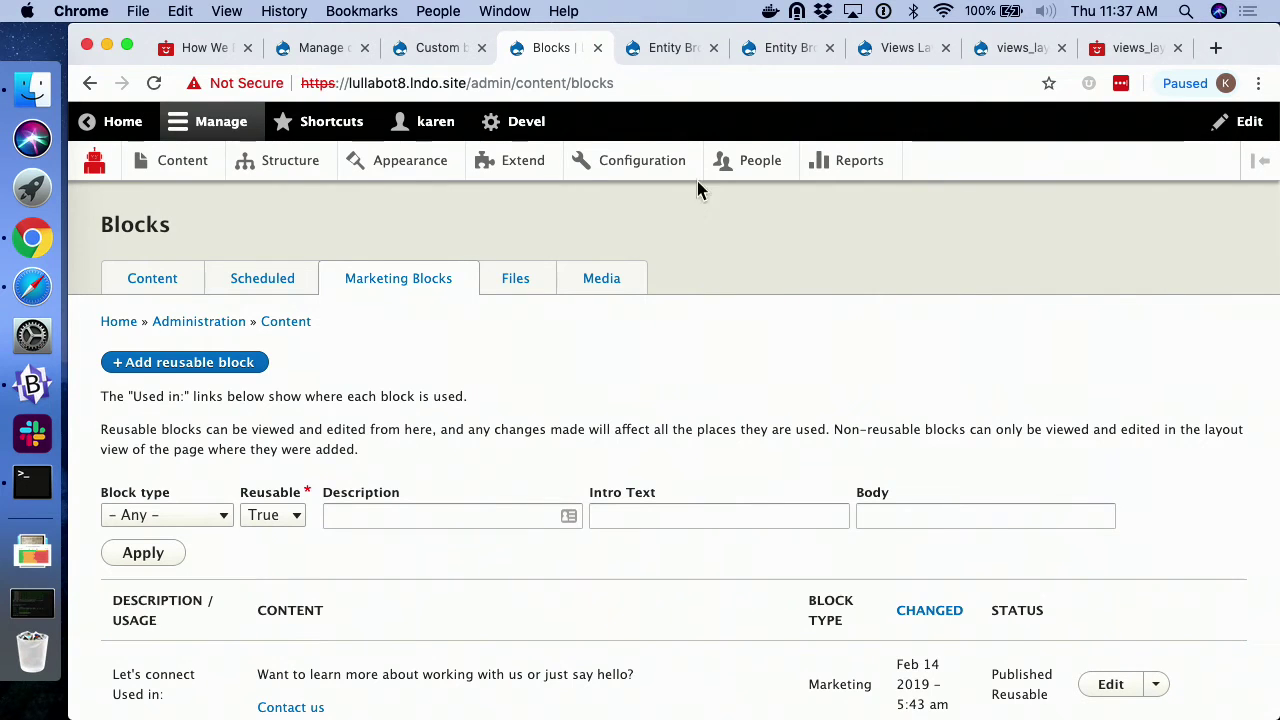
{"action": "left_click", "coordinate": [668, 47]}
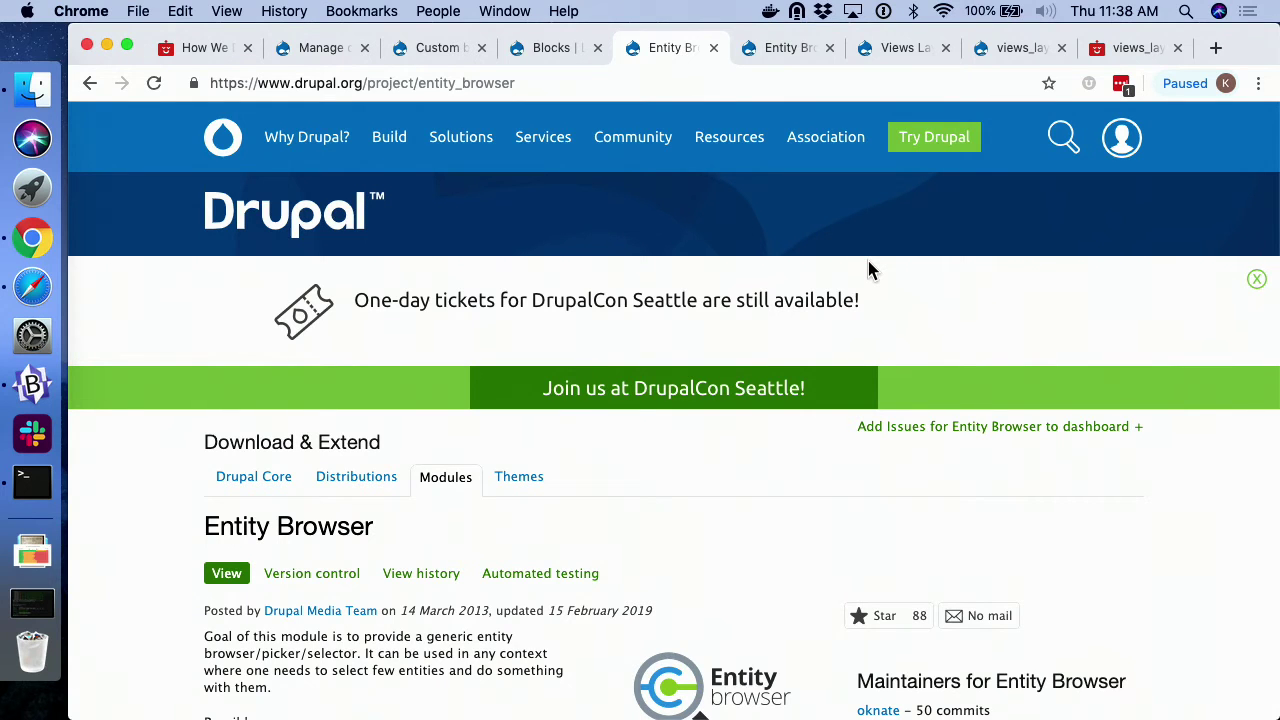
{"action": "left_click", "coordinate": [786, 55]}
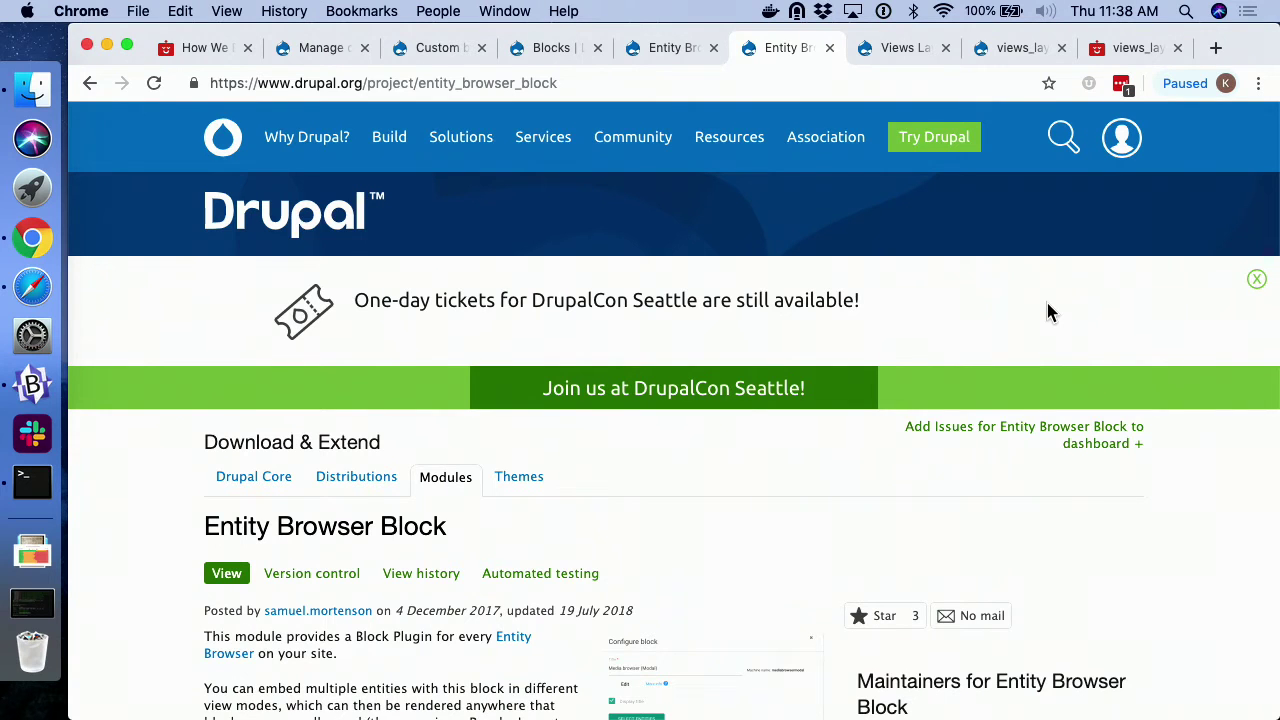
{"action": "left_click", "coordinate": [897, 52]}
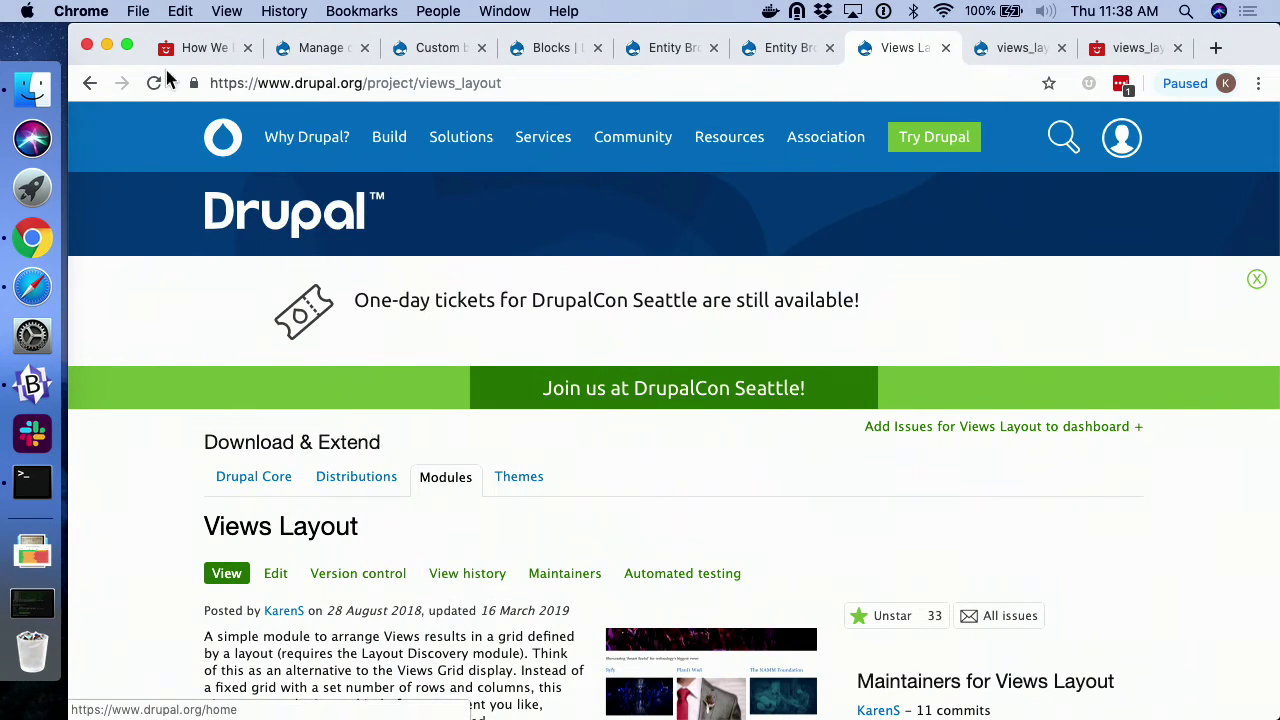
Return to the How We Built This Site page and look over its published content.
{"action": "left_click", "coordinate": [210, 52]}
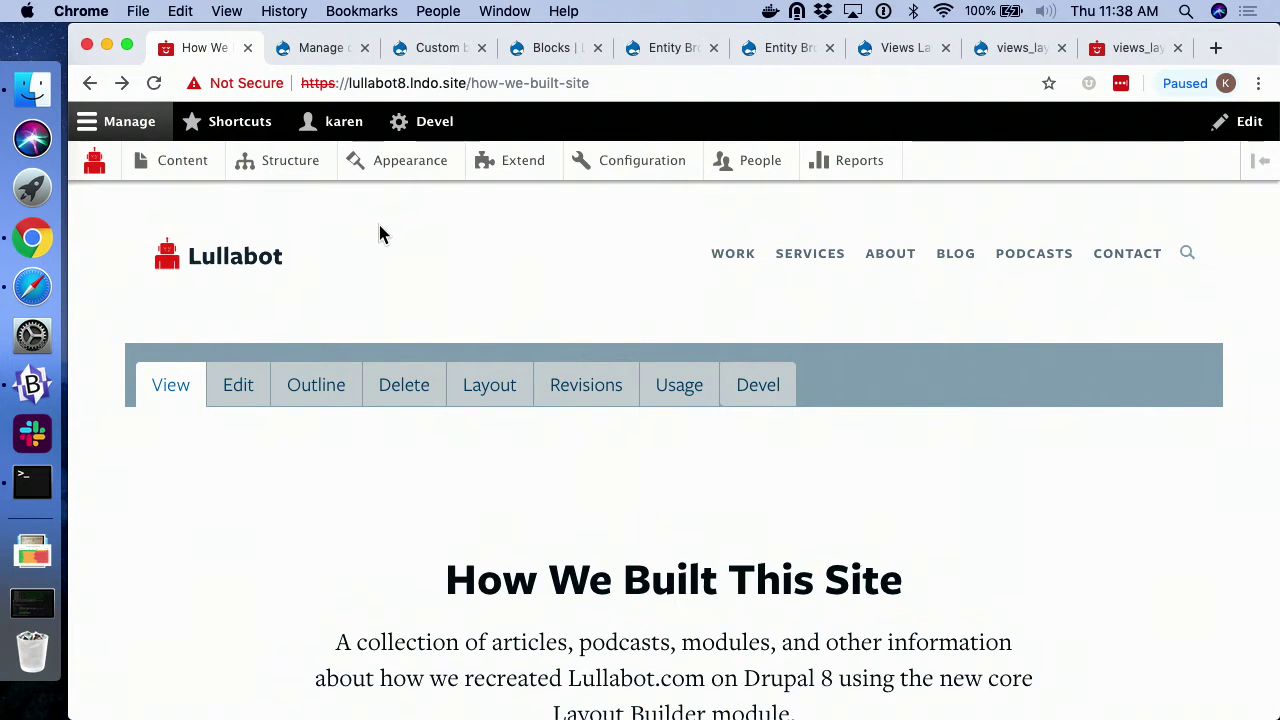
{"action": "scroll", "coordinate": [974, 495], "scroll_direction": "down", "scroll_amount": 1}
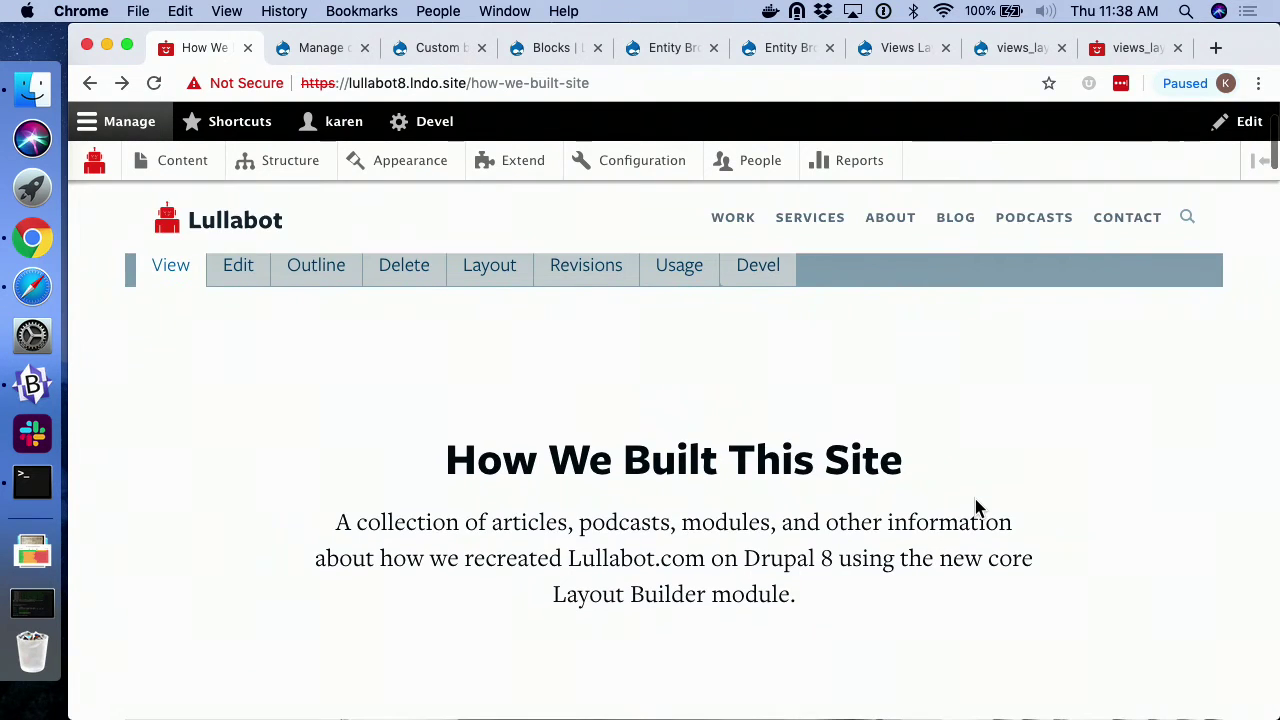
{"action": "scroll", "coordinate": [974, 495], "scroll_direction": "up", "scroll_amount": 1}
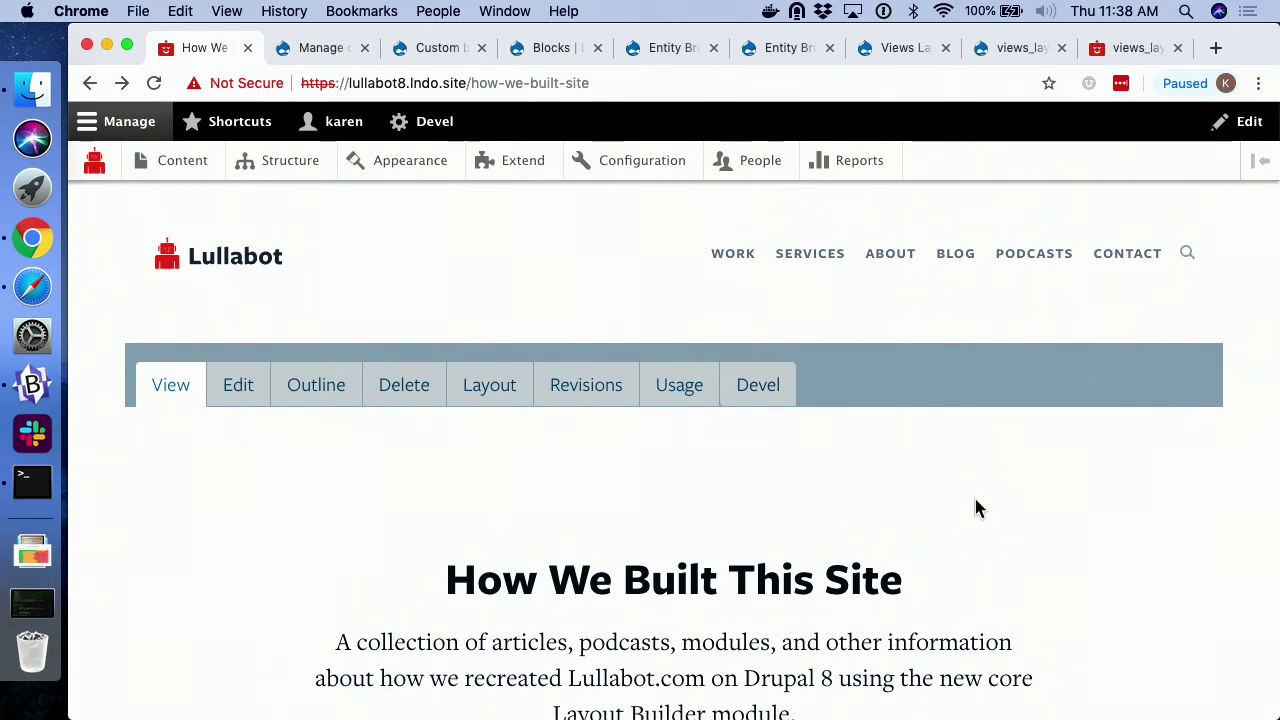
{"action": "scroll", "coordinate": [975, 500], "scroll_direction": "down", "scroll_amount": 2}
{"action": "scroll", "coordinate": [975, 500], "scroll_direction": "down", "scroll_amount": 3}
{"action": "scroll", "coordinate": [975, 499], "scroll_direction": "down", "scroll_amount": 2}
{"action": "scroll", "coordinate": [975, 499], "scroll_direction": "up", "scroll_amount": 6}
Open the layout editor for the How We Built This Site page and review its existing sections and blocks.
{"action": "left_click", "coordinate": [489, 390]}
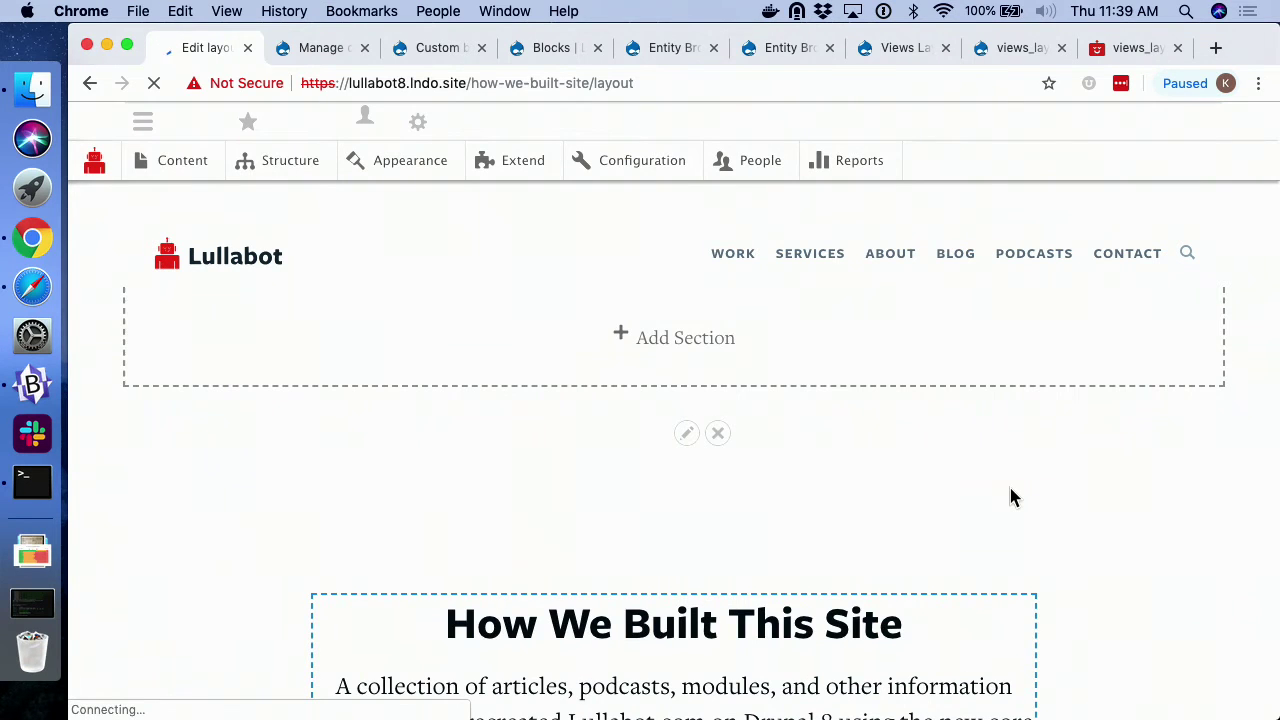
{"action": "scroll", "coordinate": [1193, 500], "scroll_direction": "down", "scroll_amount": 8}
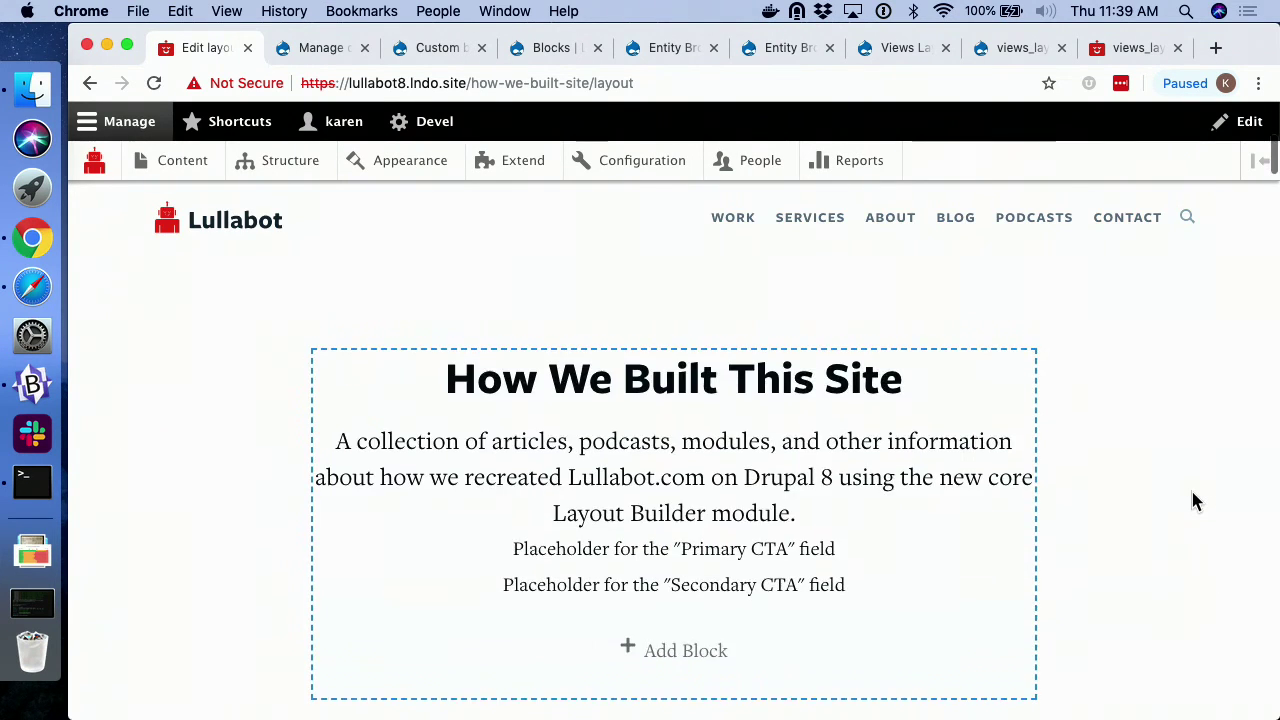
{"action": "scroll", "coordinate": [1192, 500], "scroll_direction": "down", "scroll_amount": 10}
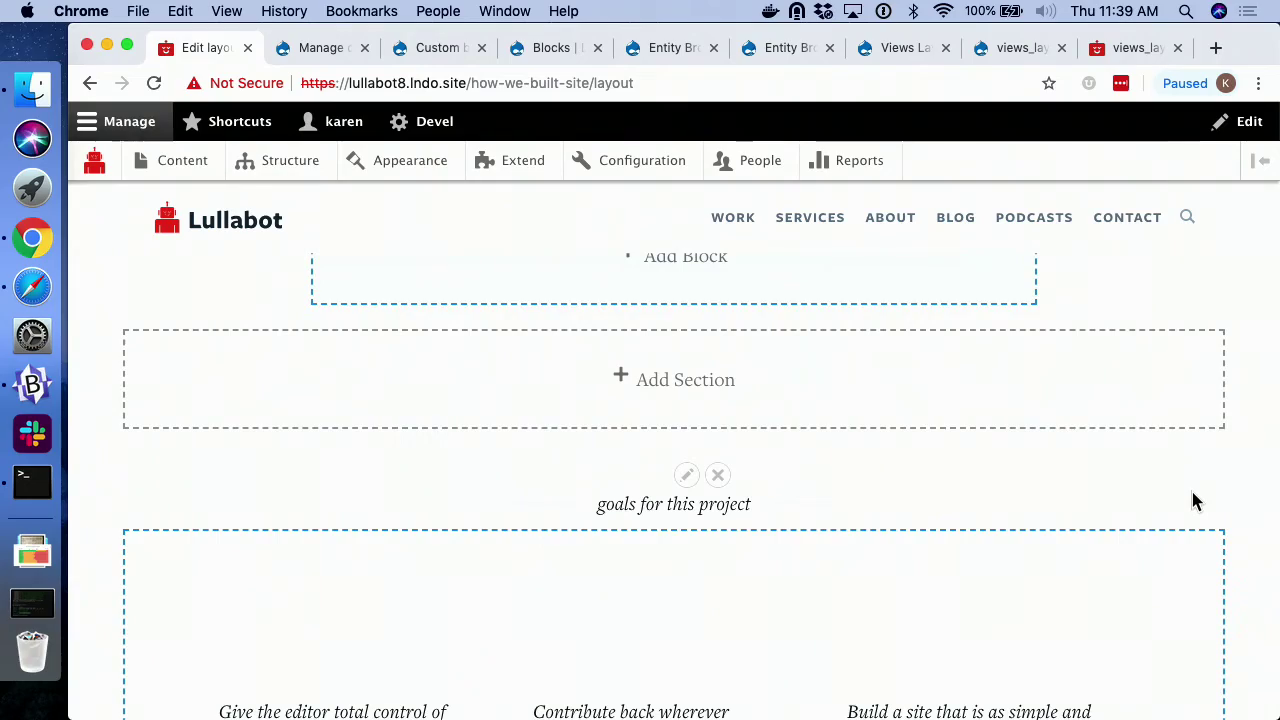
{"action": "scroll", "coordinate": [1192, 500], "scroll_direction": "down", "scroll_amount": 10}
{"action": "scroll", "coordinate": [1192, 500], "scroll_direction": "up", "scroll_amount": 6}
{"action": "scroll", "coordinate": [1192, 494], "scroll_direction": "up", "scroll_amount": 12}
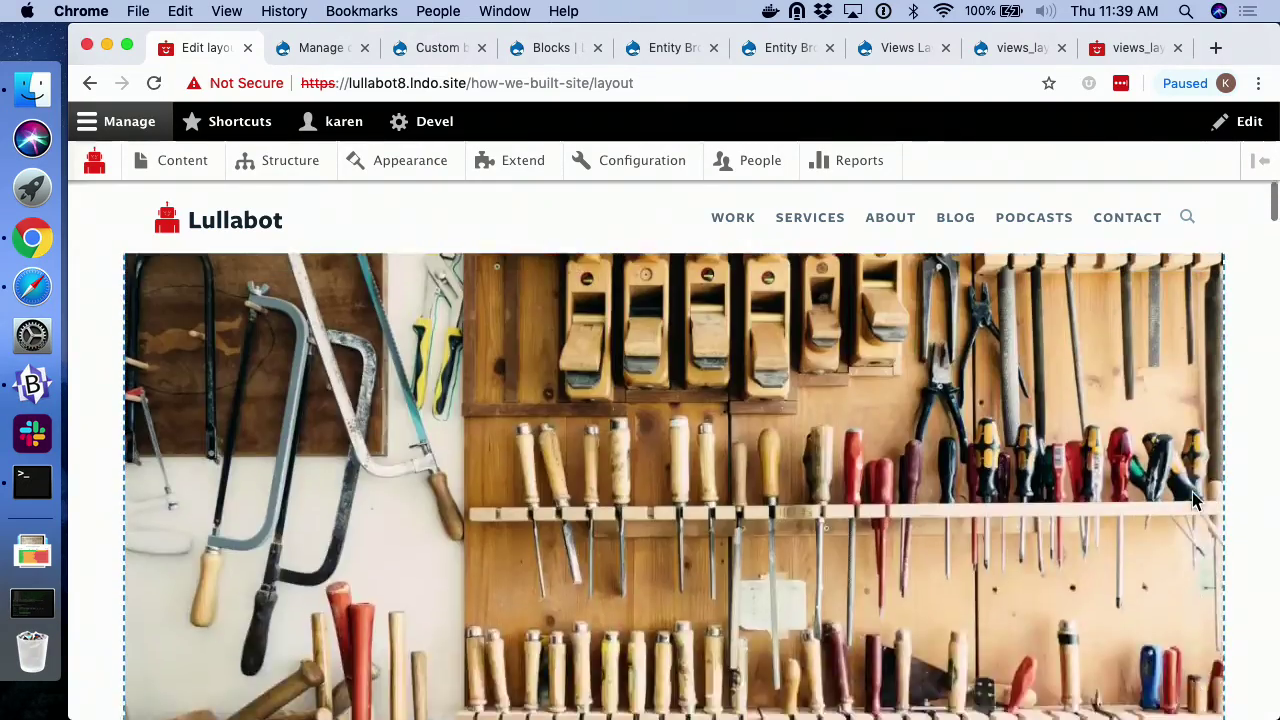
{"action": "scroll", "coordinate": [1192, 500], "scroll_direction": "up", "scroll_amount": 5}
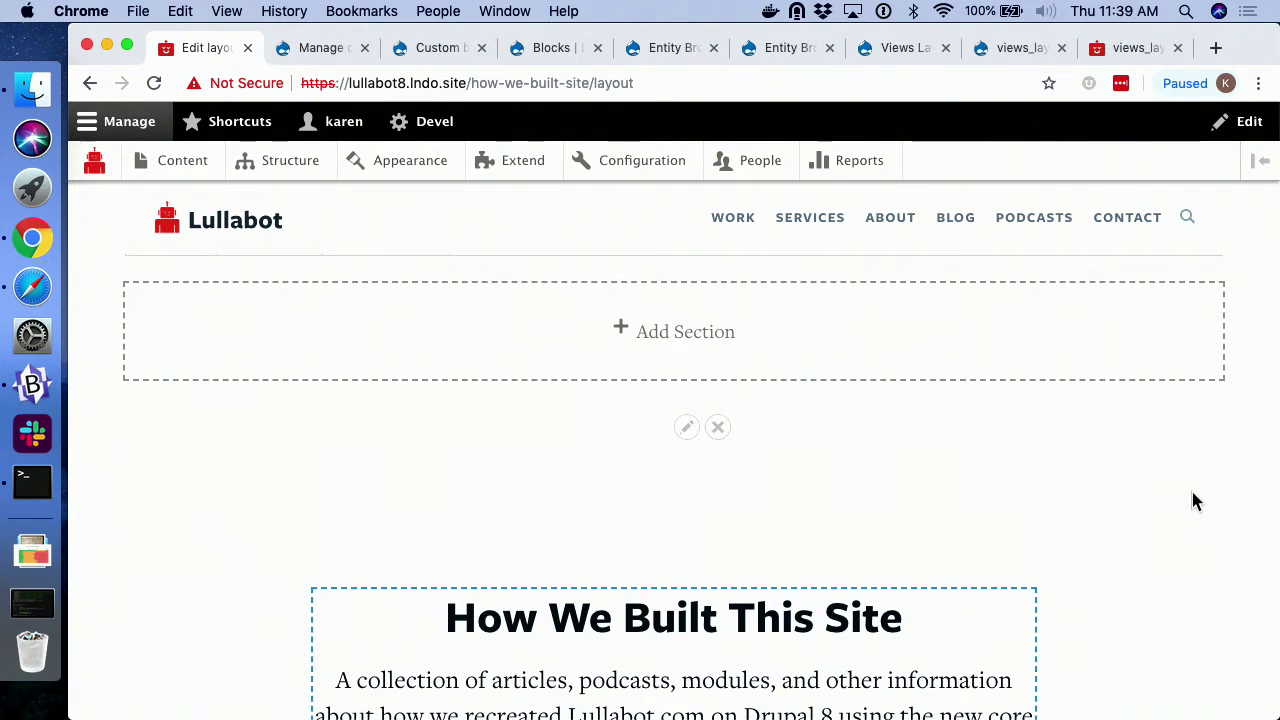
{"action": "scroll", "coordinate": [1193, 500], "scroll_direction": "down", "scroll_amount": 15}
{"action": "scroll", "coordinate": [1193, 500], "scroll_direction": "down", "scroll_amount": 15}
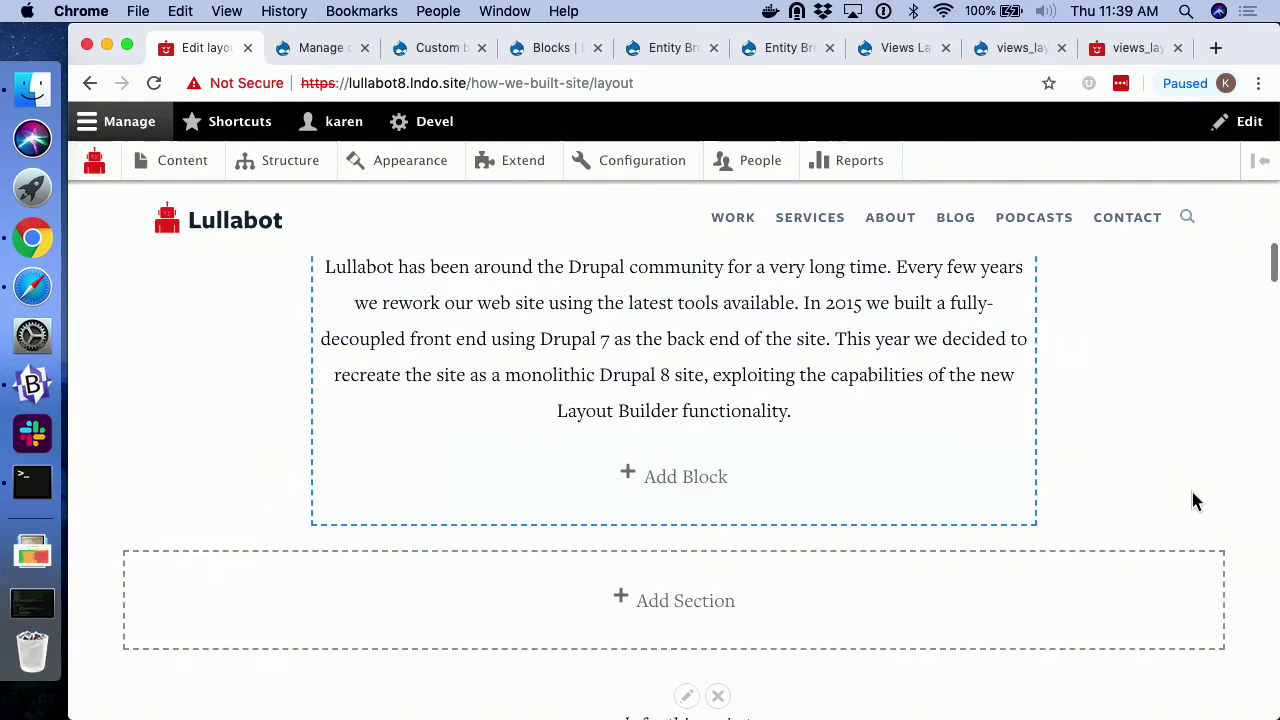
{"action": "scroll", "coordinate": [1191, 500], "scroll_direction": "down", "scroll_amount": 15}
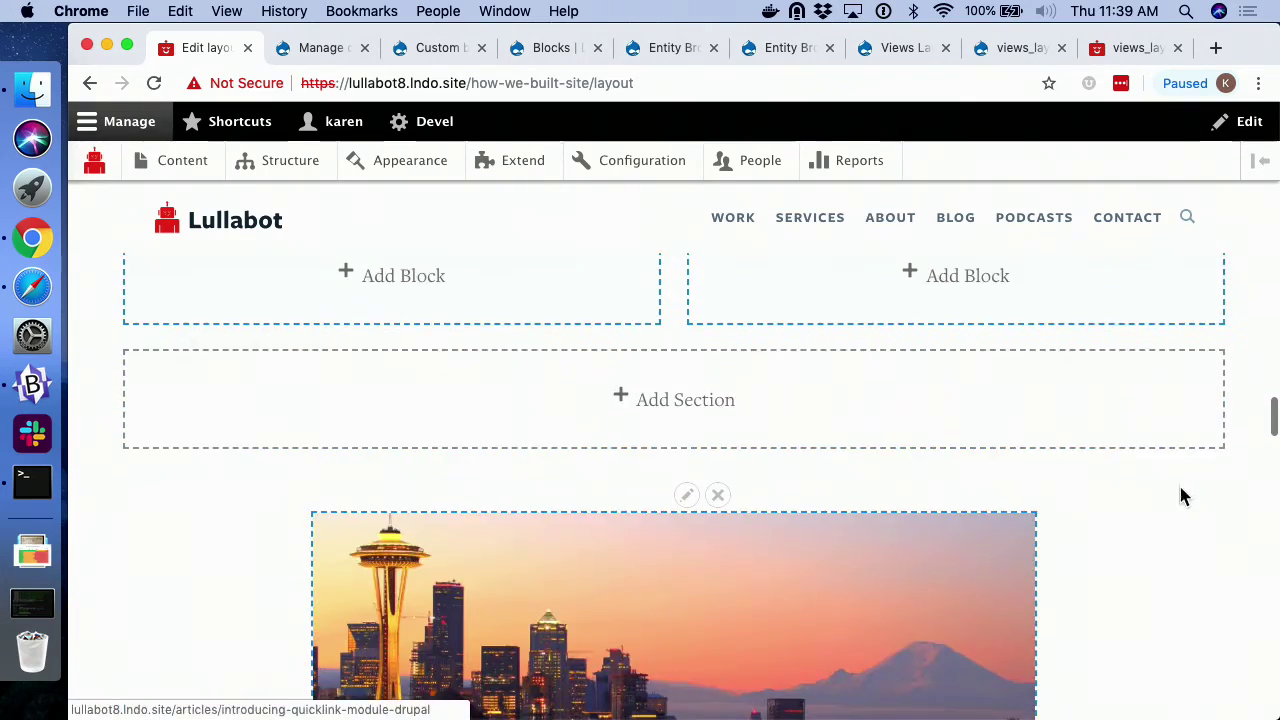
Start a new section above the Seattle skyline image using the Two column 50/50 layout.
{"action": "scroll", "coordinate": [1191, 500], "scroll_direction": "down", "scroll_amount": 1}
{"action": "scroll", "coordinate": [1191, 500], "scroll_direction": "up", "scroll_amount": 1}
{"action": "left_click", "coordinate": [668, 414]}
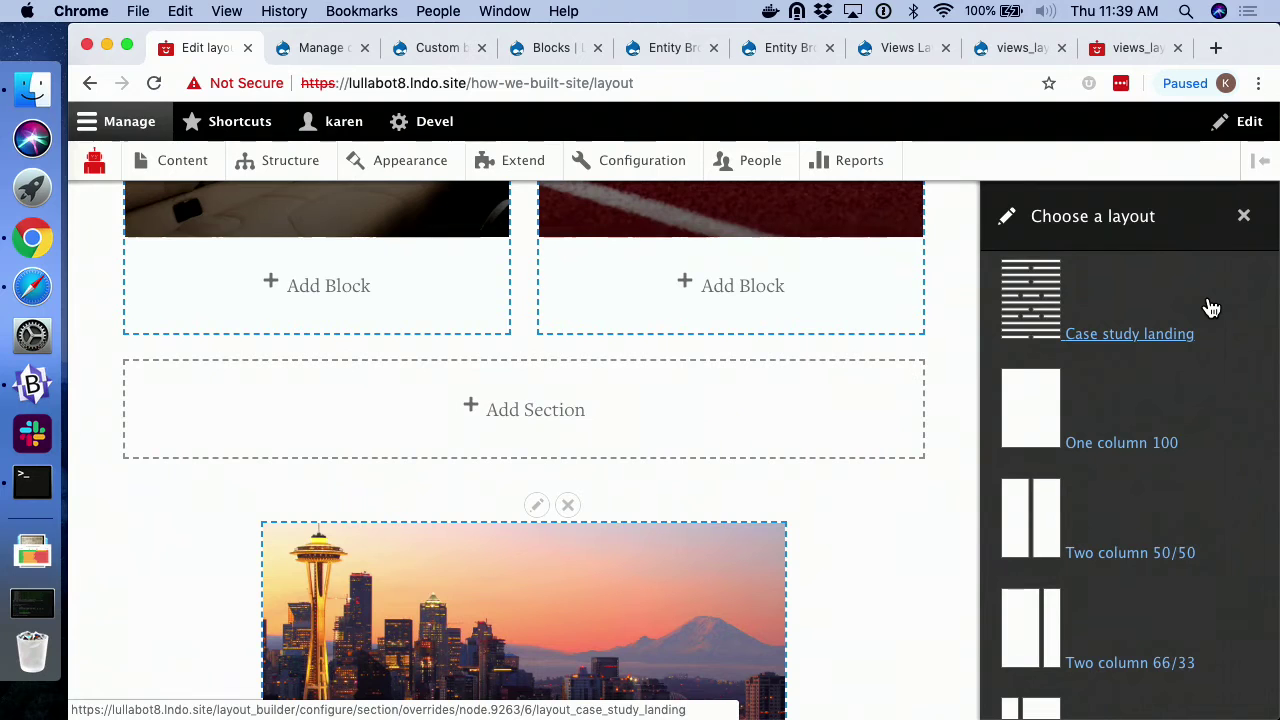
{"action": "scroll", "coordinate": [1209, 307], "scroll_direction": "down", "scroll_amount": 4}
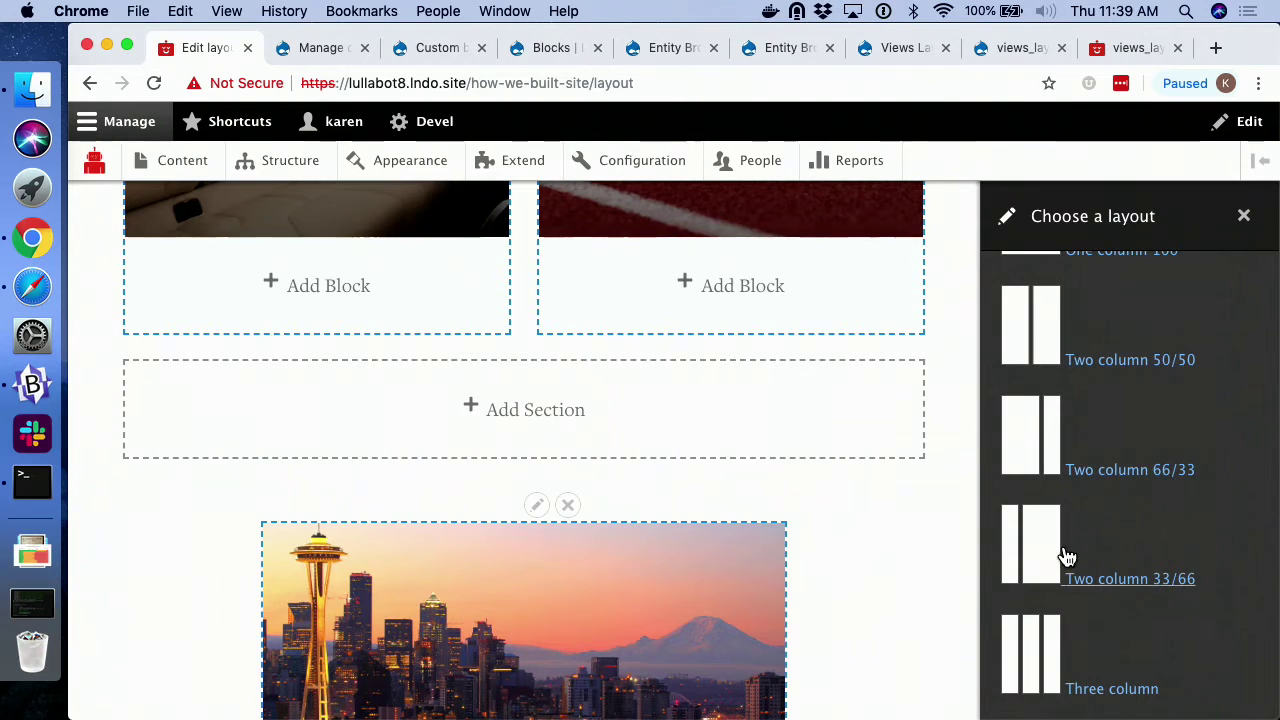
{"action": "left_click", "coordinate": [1135, 363]}
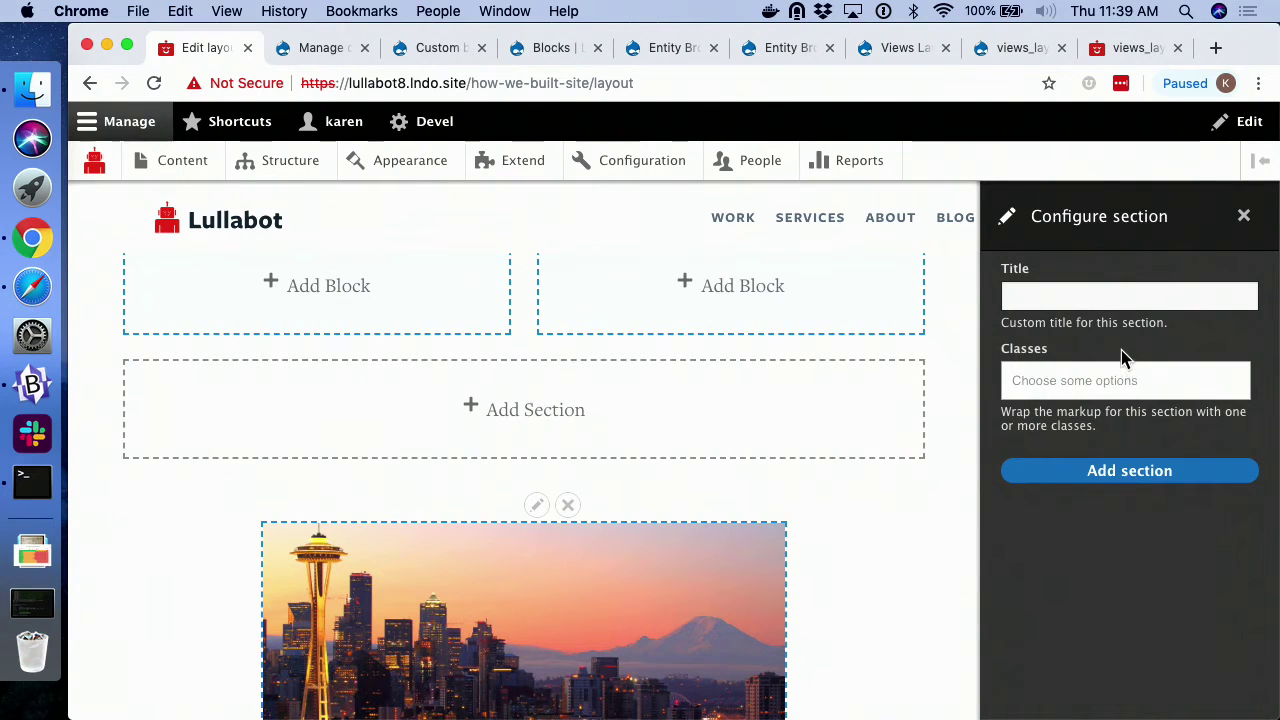
Add the section with the title "Title of my section", title class u-center-text and section class u-constrain-by-2.
{"action": "left_click", "coordinate": [1088, 300]}
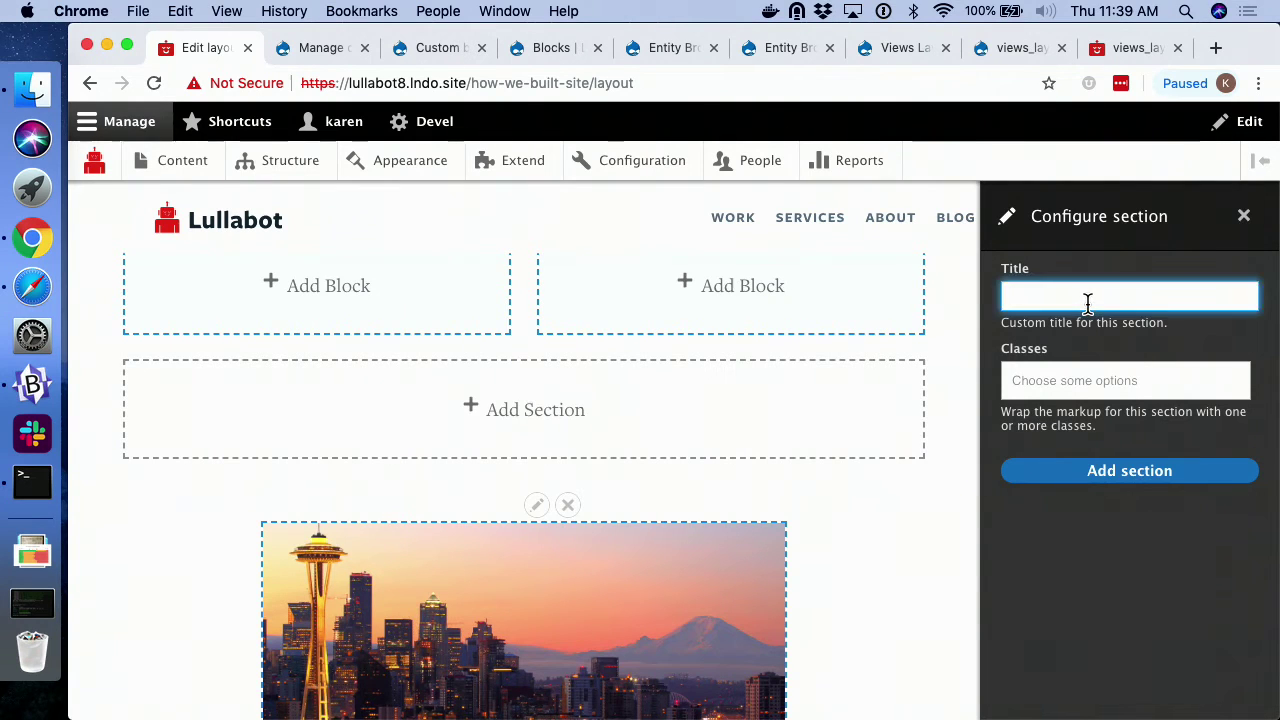
{"action": "type", "text": "Title of my section"}
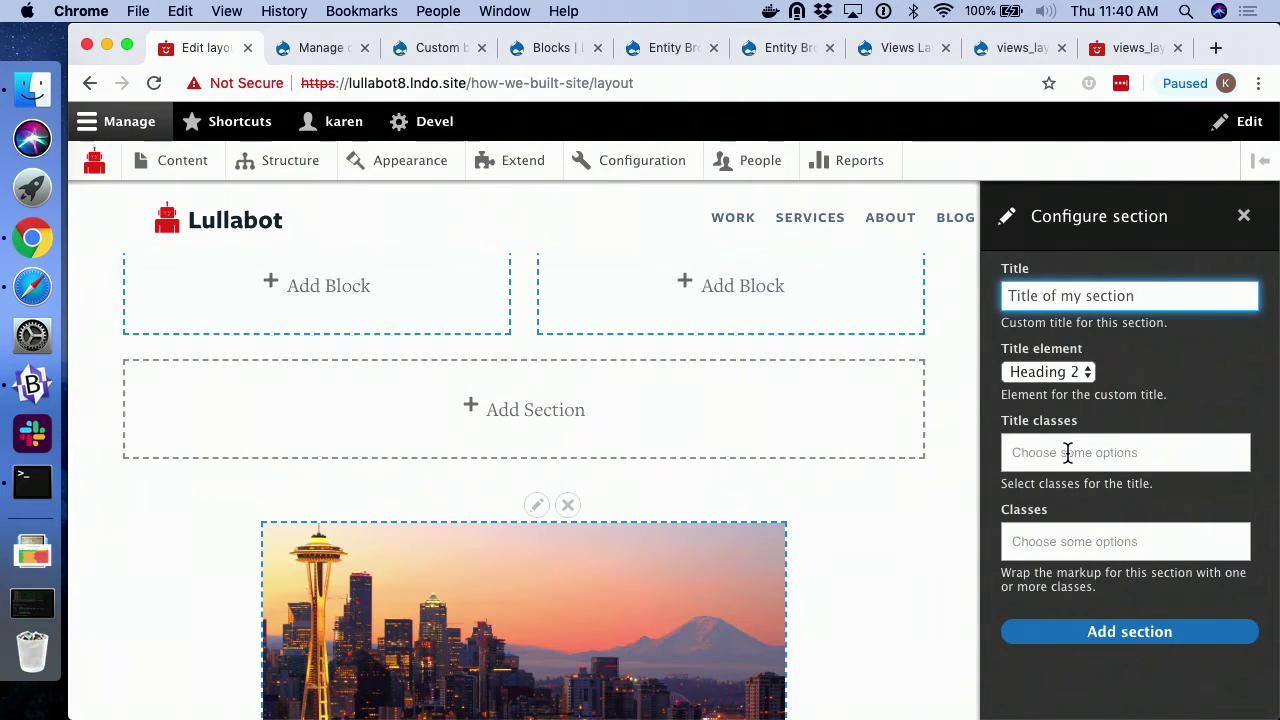
{"action": "left_click", "coordinate": [1064, 452]}
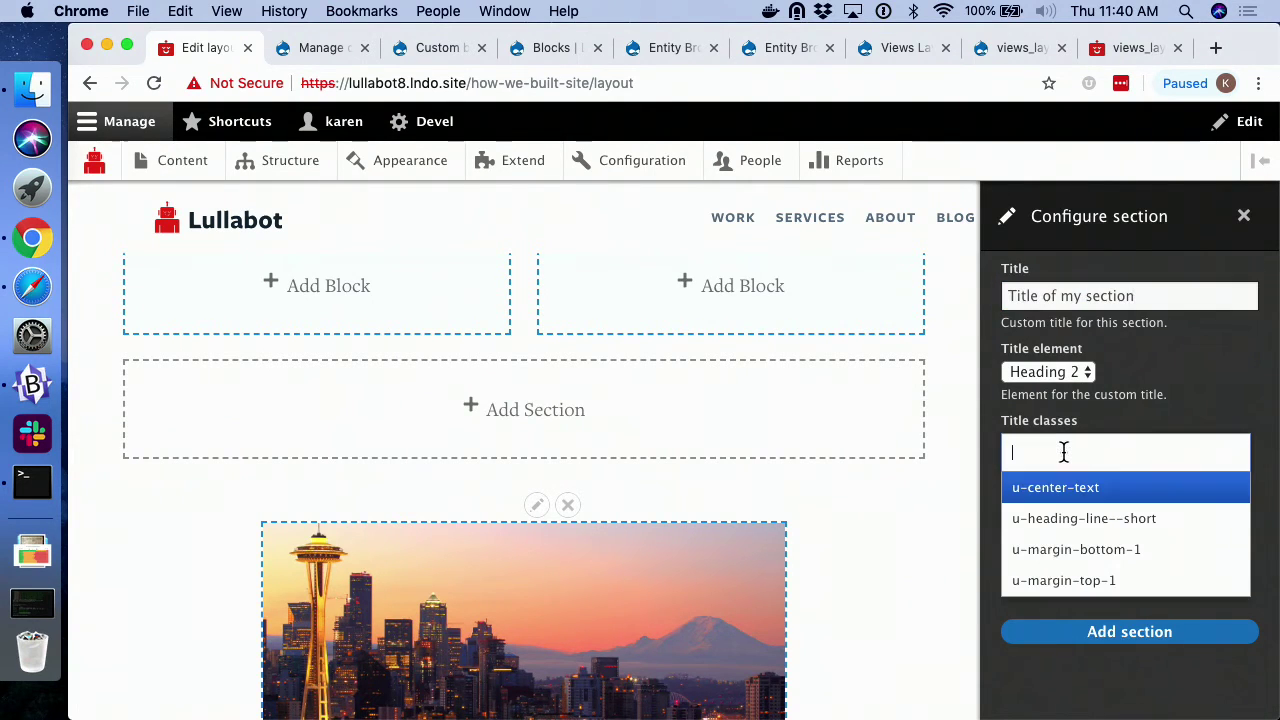
{"action": "left_click", "coordinate": [1066, 488]}
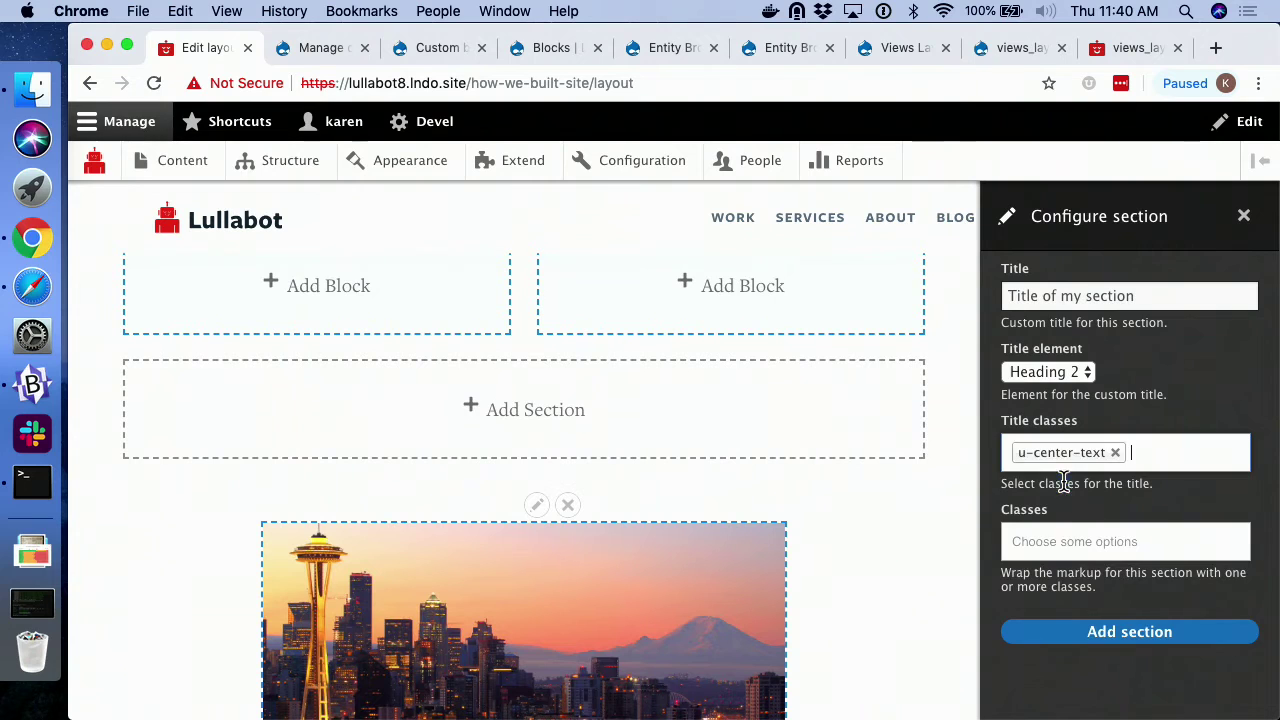
{"action": "left_click", "coordinate": [1058, 543]}
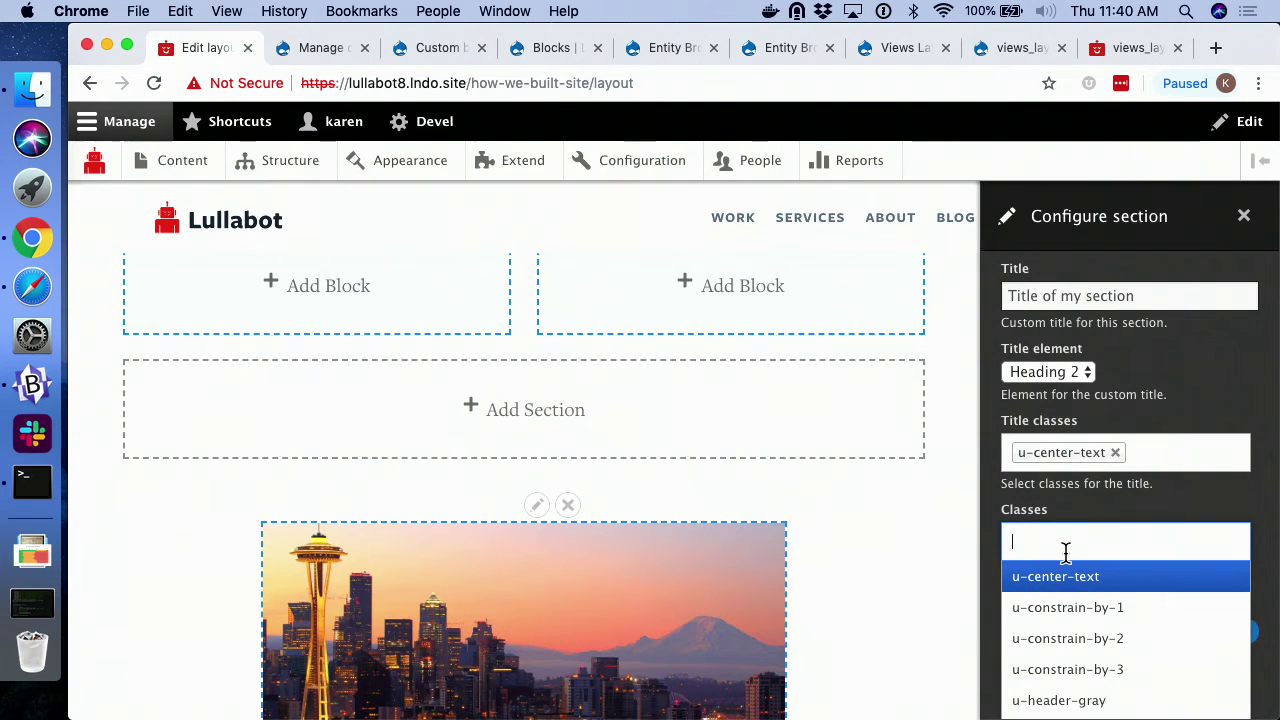
{"action": "left_click", "coordinate": [1067, 640]}
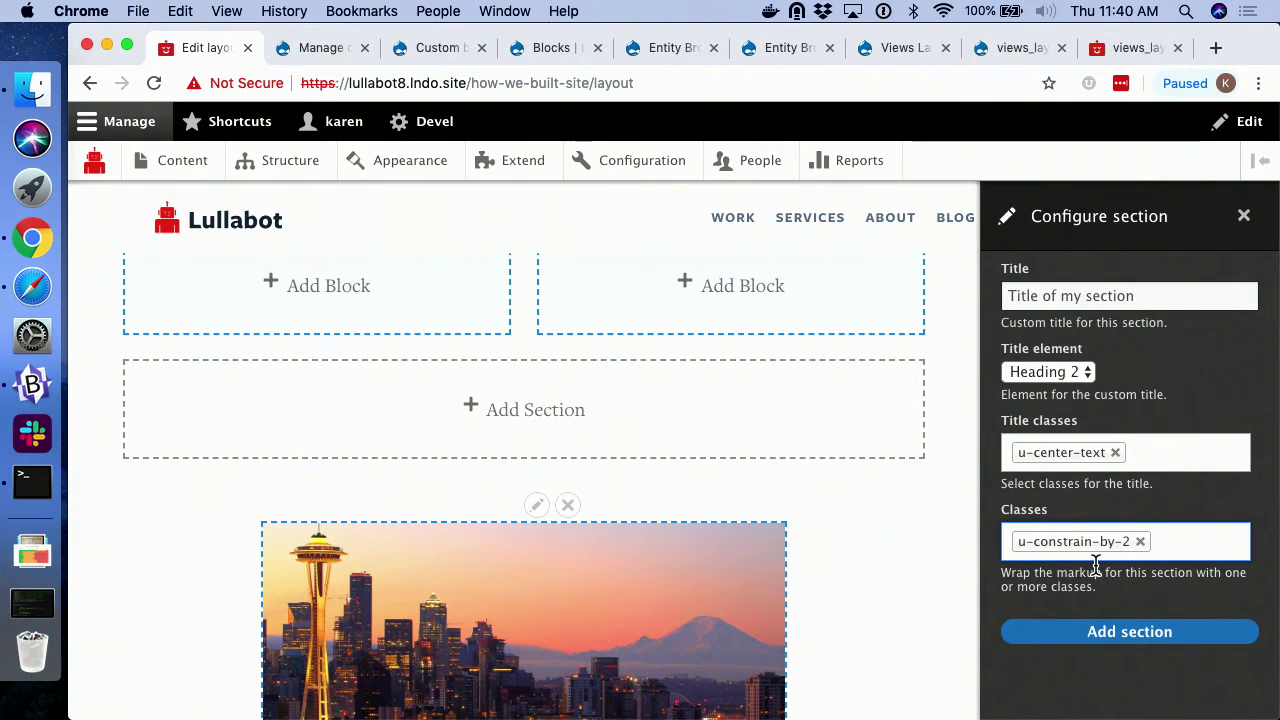
{"action": "left_click", "coordinate": [1138, 633]}
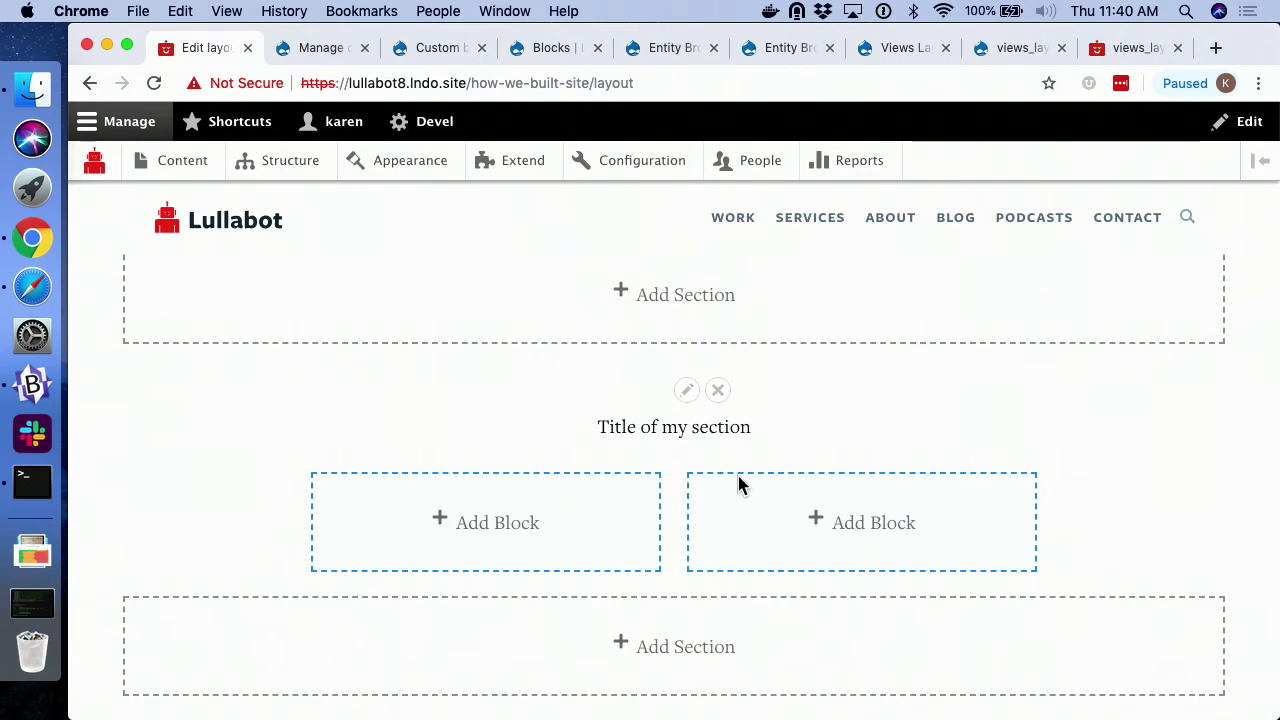
Start adding a Content Item block to the first column of the "Title of my section" section.
{"action": "left_click", "coordinate": [494, 528]}
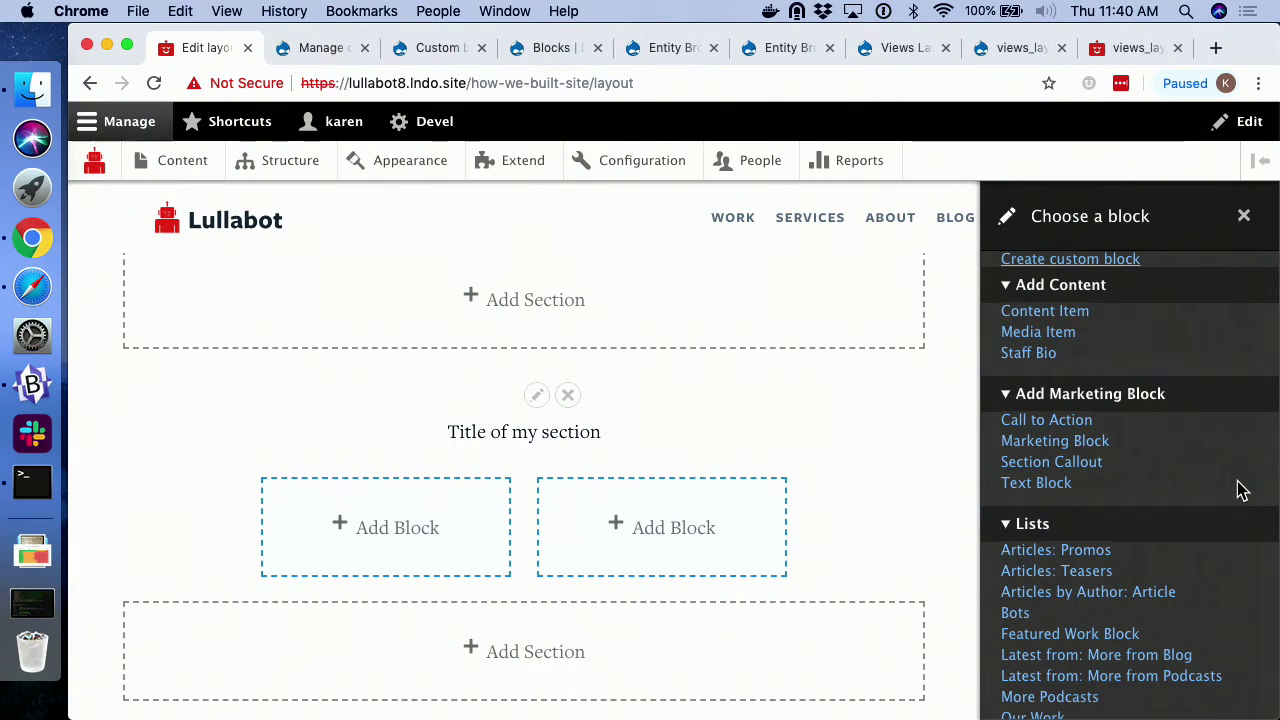
{"action": "scroll", "coordinate": [1240, 490], "scroll_direction": "down", "scroll_amount": 2}
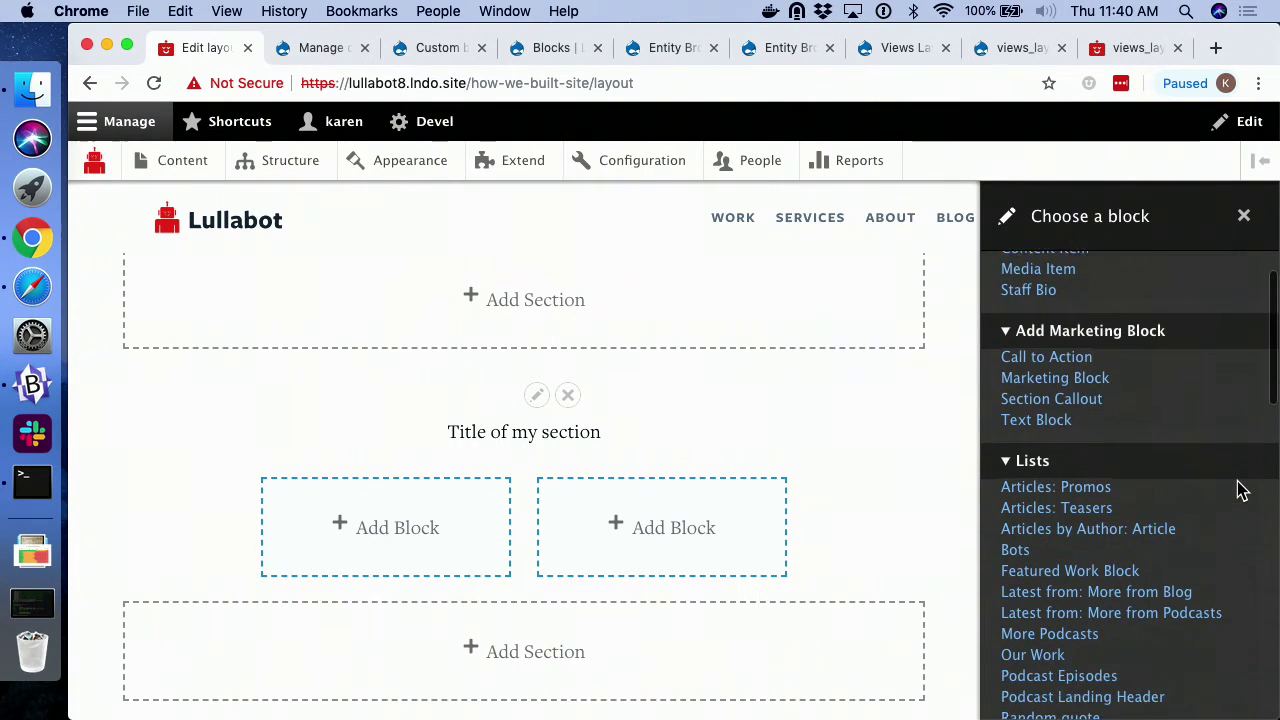
{"action": "scroll", "coordinate": [1240, 490], "scroll_direction": "up", "scroll_amount": 1}
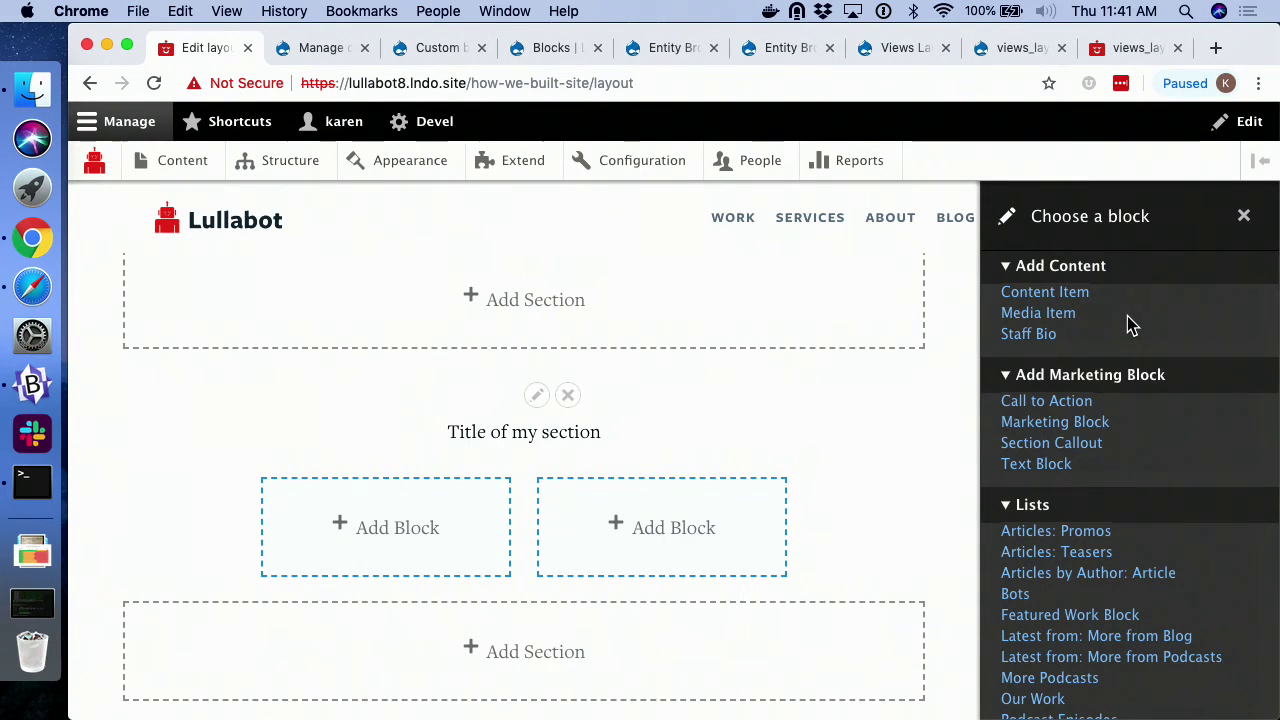
{"action": "left_click", "coordinate": [1057, 297]}
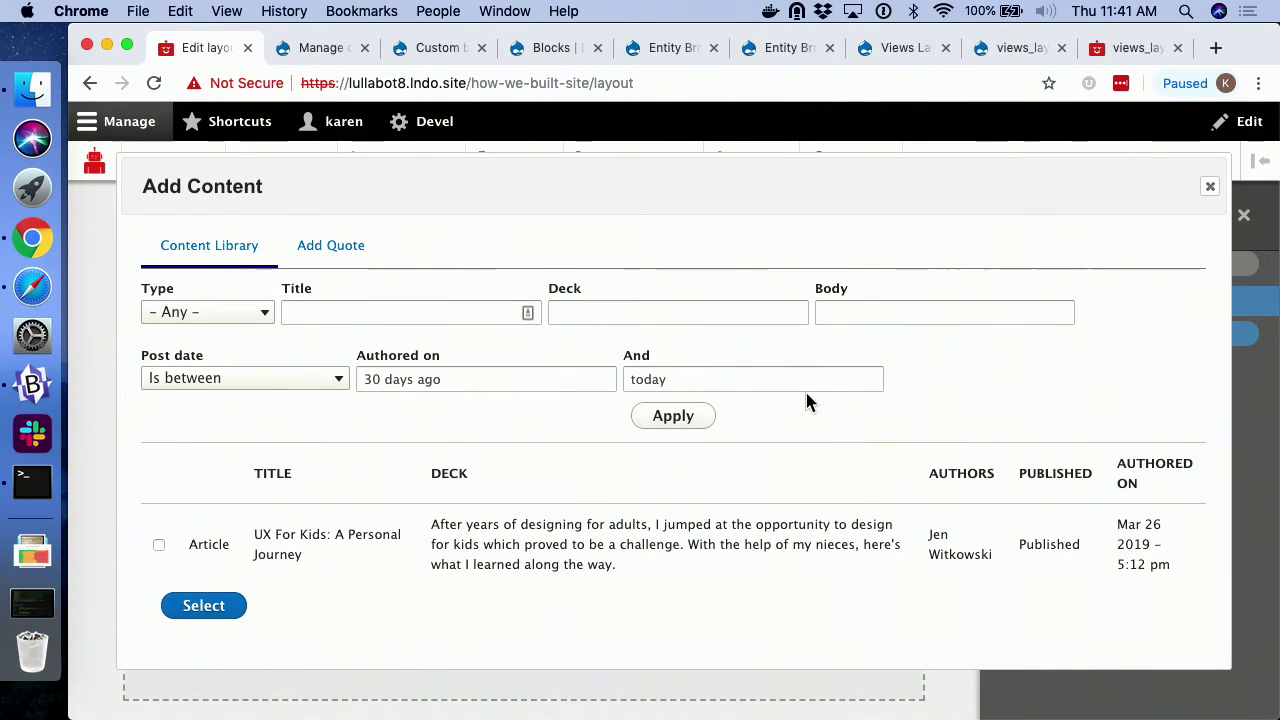
Choose the "Designing with Rhythm and Proportion" article from the content library and add it to the first column as a Promo.
{"action": "scroll", "coordinate": [808, 401], "scroll_direction": "down", "scroll_amount": 4}
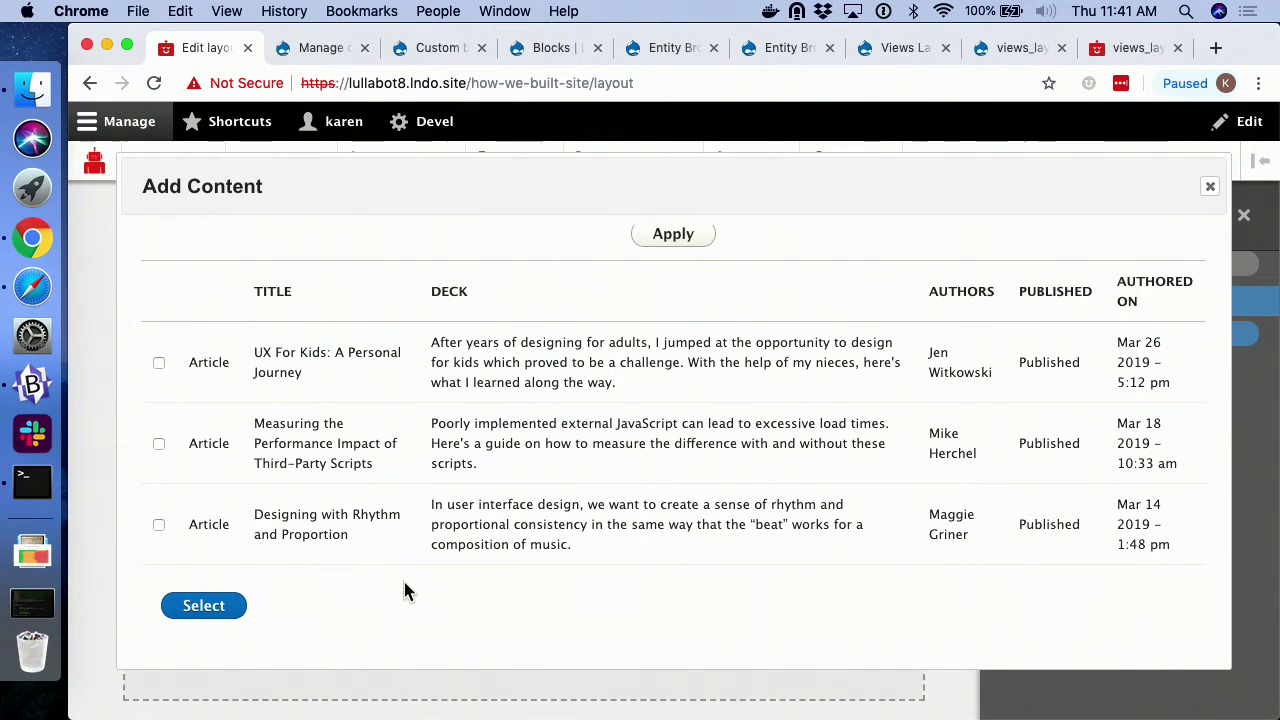
{"action": "scroll", "coordinate": [558, 465], "scroll_direction": "up", "scroll_amount": 3}
{"action": "scroll", "coordinate": [558, 465], "scroll_direction": "down", "scroll_amount": 2}
{"action": "scroll", "coordinate": [558, 465], "scroll_direction": "up", "scroll_amount": 1}
{"action": "scroll", "coordinate": [558, 465], "scroll_direction": "down", "scroll_amount": 3}
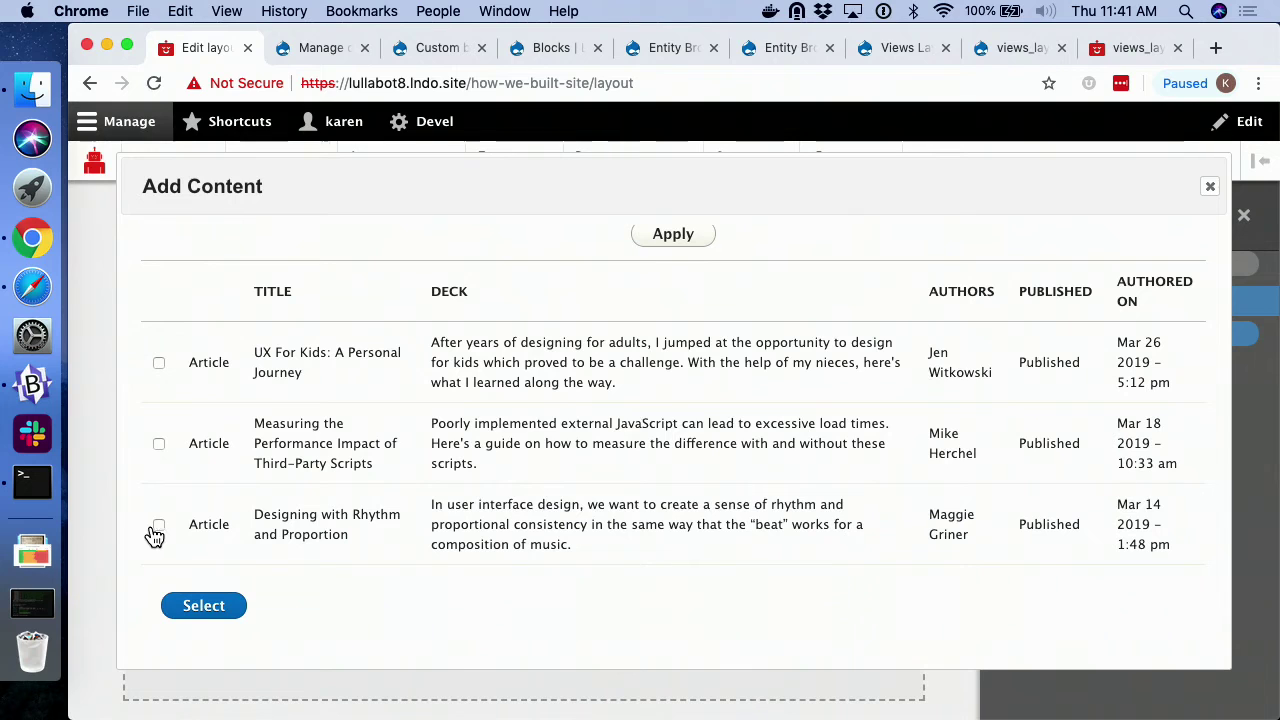
{"action": "left_click", "coordinate": [513, 527]}
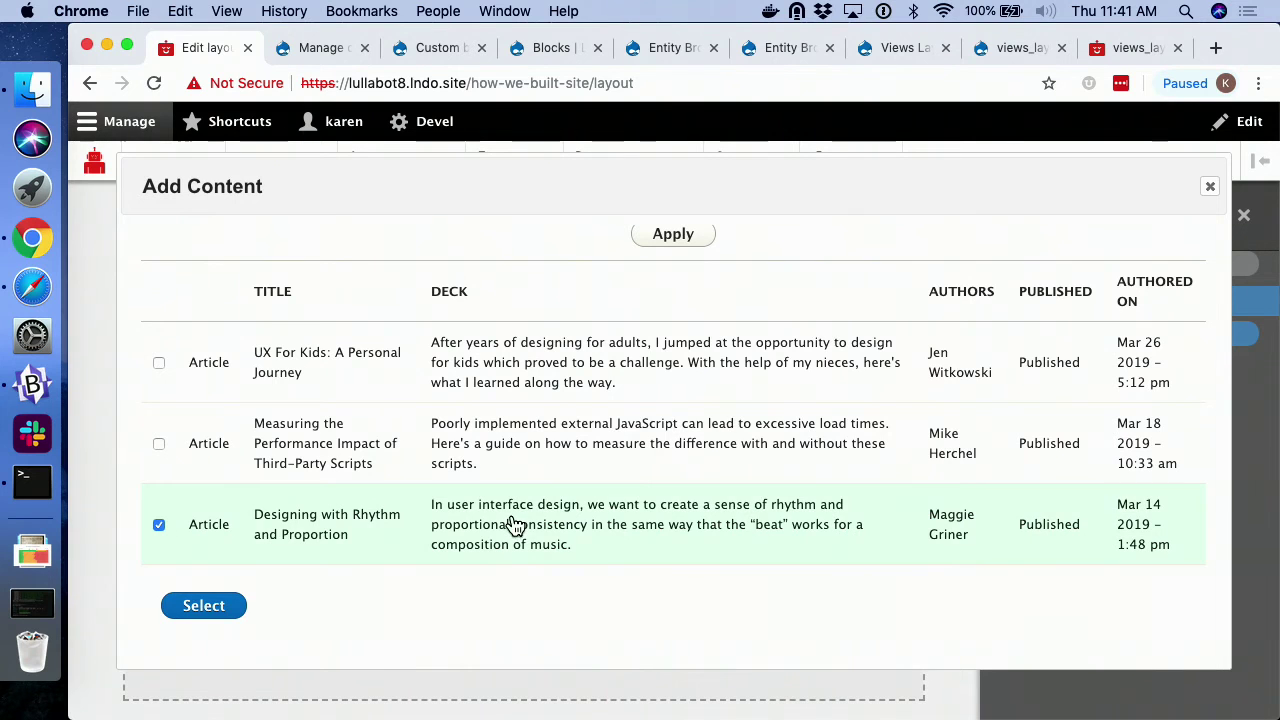
{"action": "left_click", "coordinate": [205, 607]}
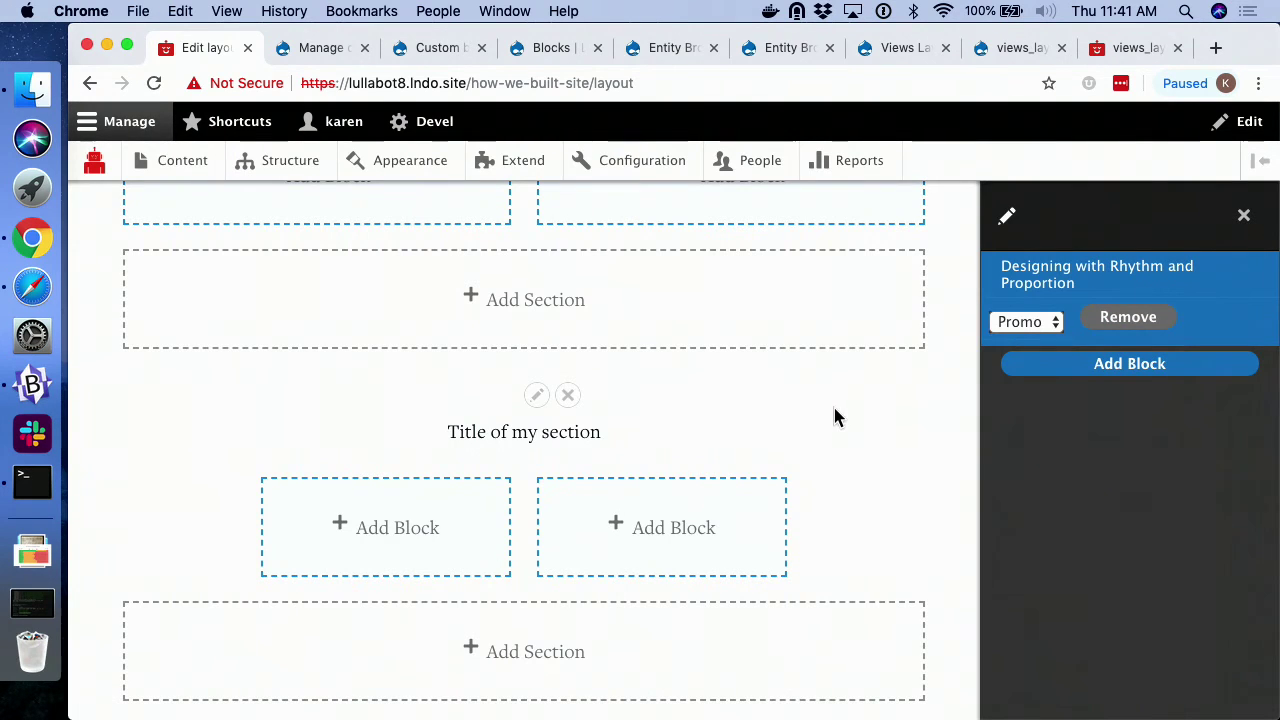
{"action": "left_click", "coordinate": [1014, 322]}
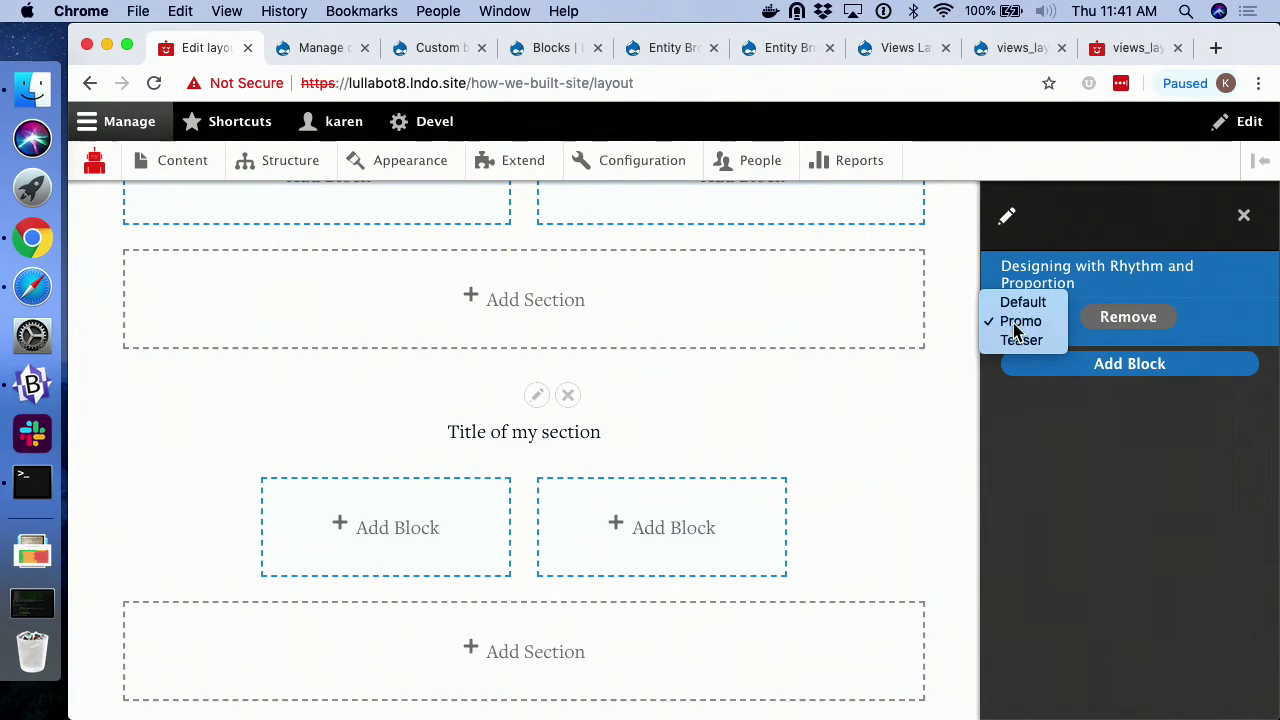
{"action": "left_click", "coordinate": [1016, 329]}
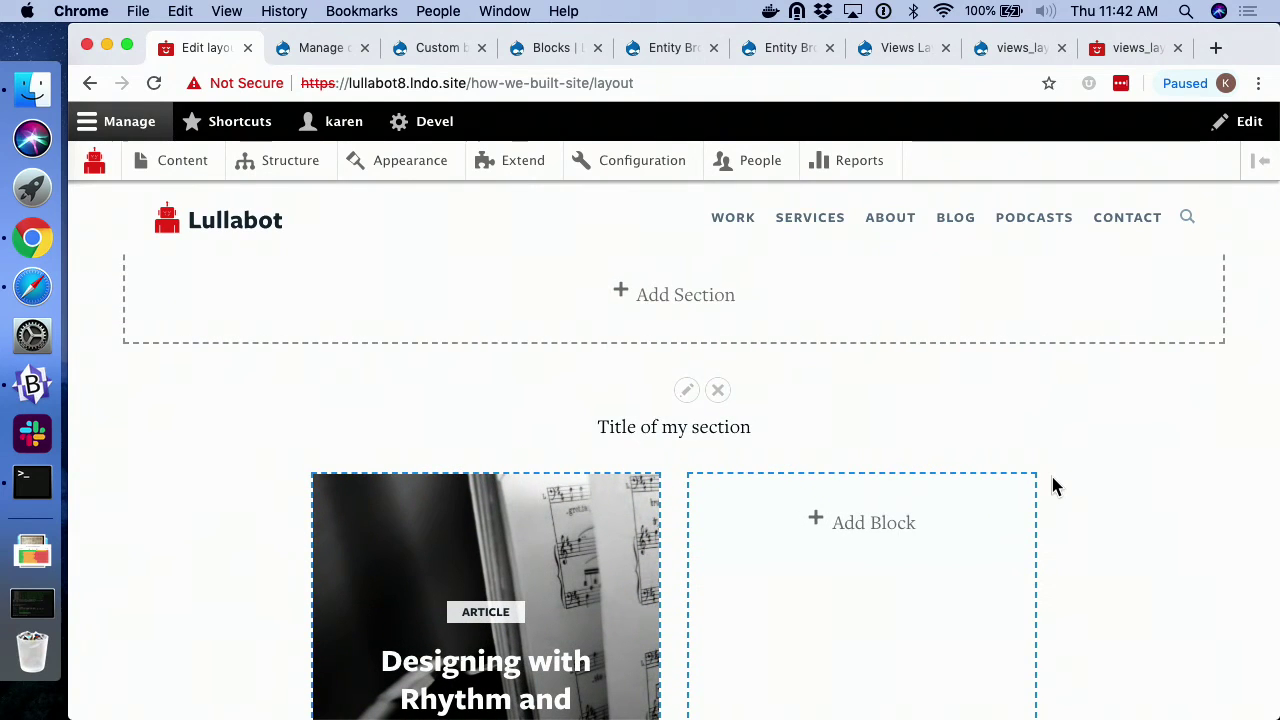
Start adding a Text Block to the second column of the "Title of my section" section.
{"action": "scroll", "coordinate": [1051, 484], "scroll_direction": "down", "scroll_amount": 3}
{"action": "scroll", "coordinate": [1052, 485], "scroll_direction": "up", "scroll_amount": 2}
{"action": "scroll", "coordinate": [1052, 485], "scroll_direction": "down", "scroll_amount": 3}
{"action": "scroll", "coordinate": [1052, 485], "scroll_direction": "up", "scroll_amount": 2}
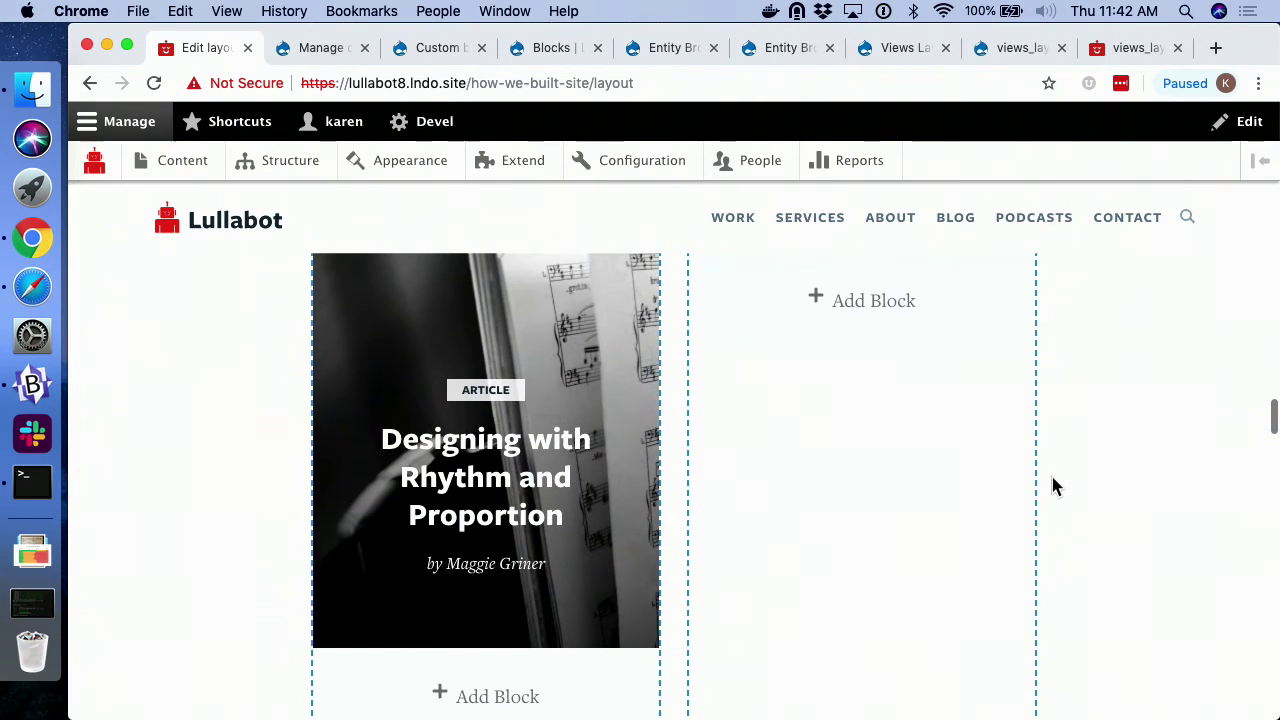
{"action": "left_click", "coordinate": [885, 323]}
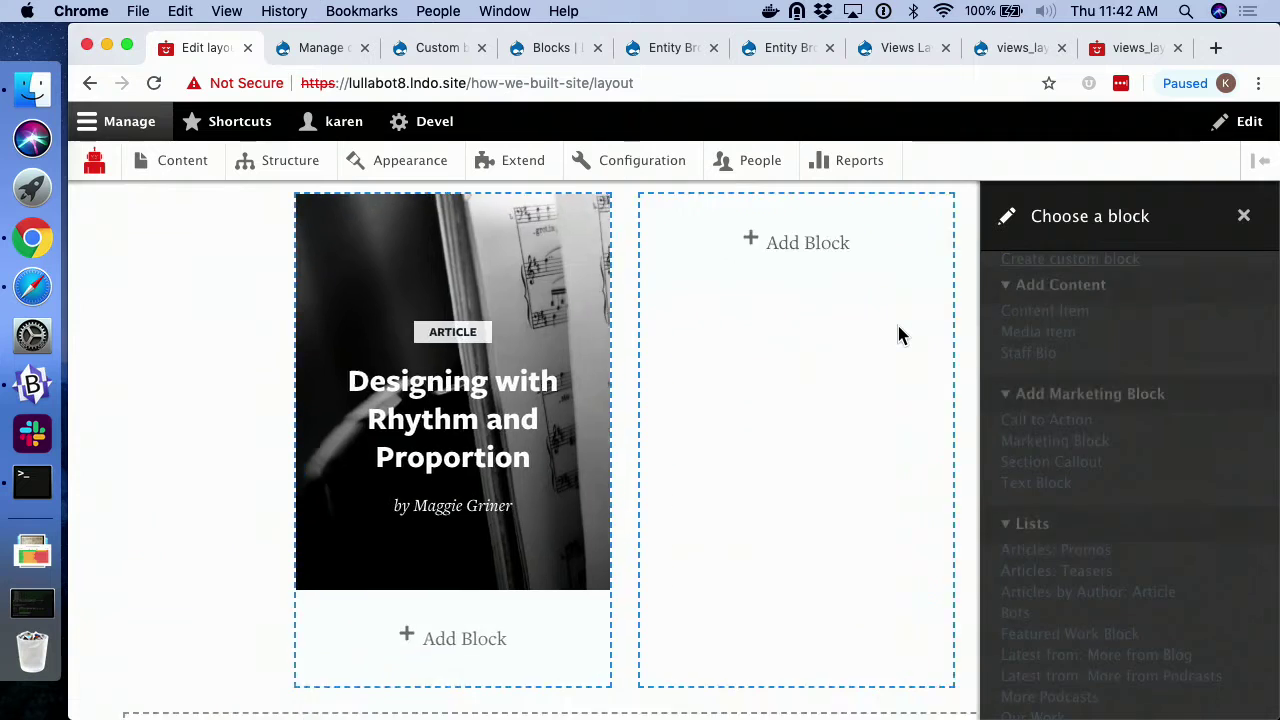
{"action": "scroll", "coordinate": [1199, 426], "scroll_direction": "down", "scroll_amount": 2}
{"action": "scroll", "coordinate": [1199, 426], "scroll_direction": "down", "scroll_amount": 1}
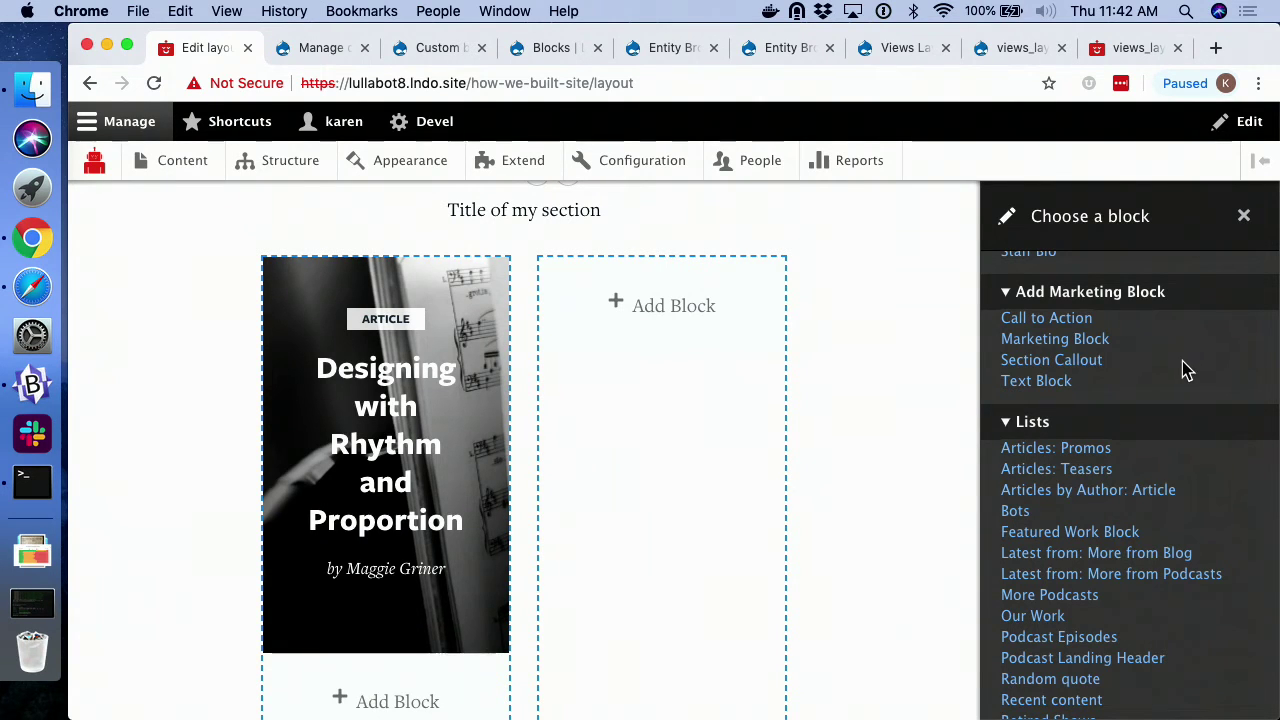
{"action": "left_click", "coordinate": [1024, 386]}
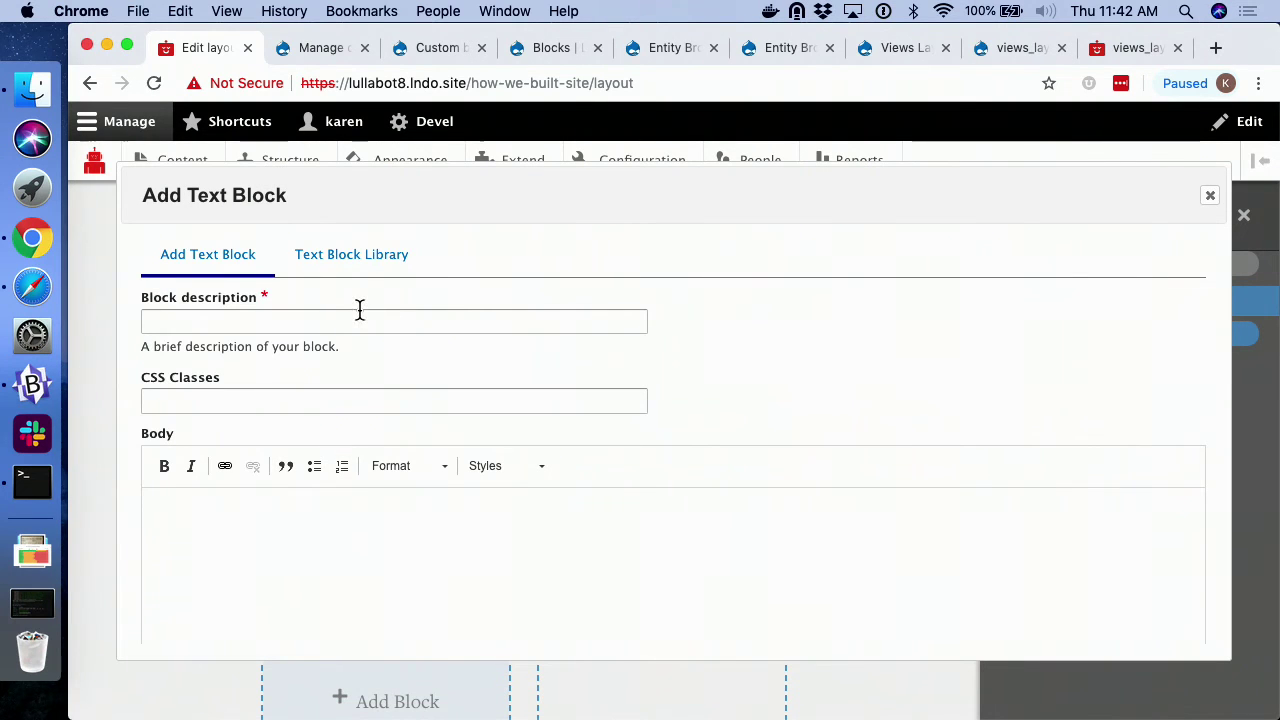
Create the text block described as "Block description" with the body "This is my best thing to say." and add it to the second column.
{"action": "left_click", "coordinate": [362, 318]}
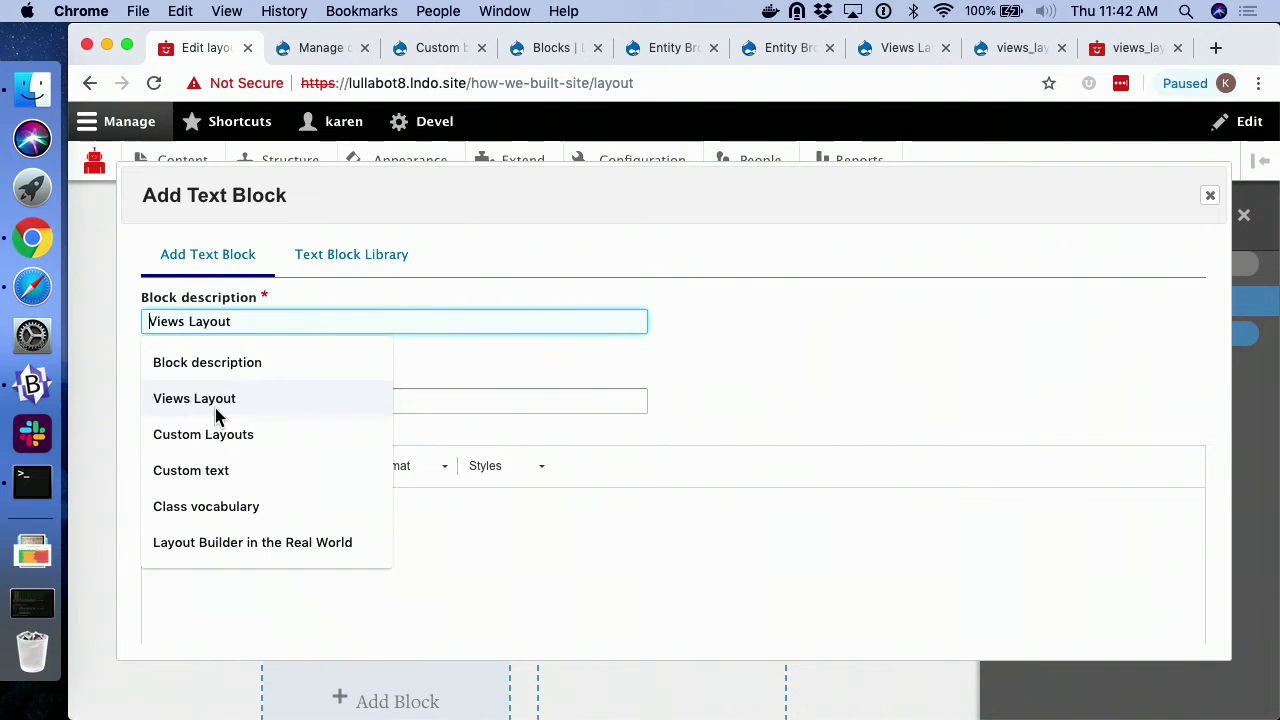
{"action": "left_click", "coordinate": [230, 366]}
{"action": "left_click", "coordinate": [300, 556]}
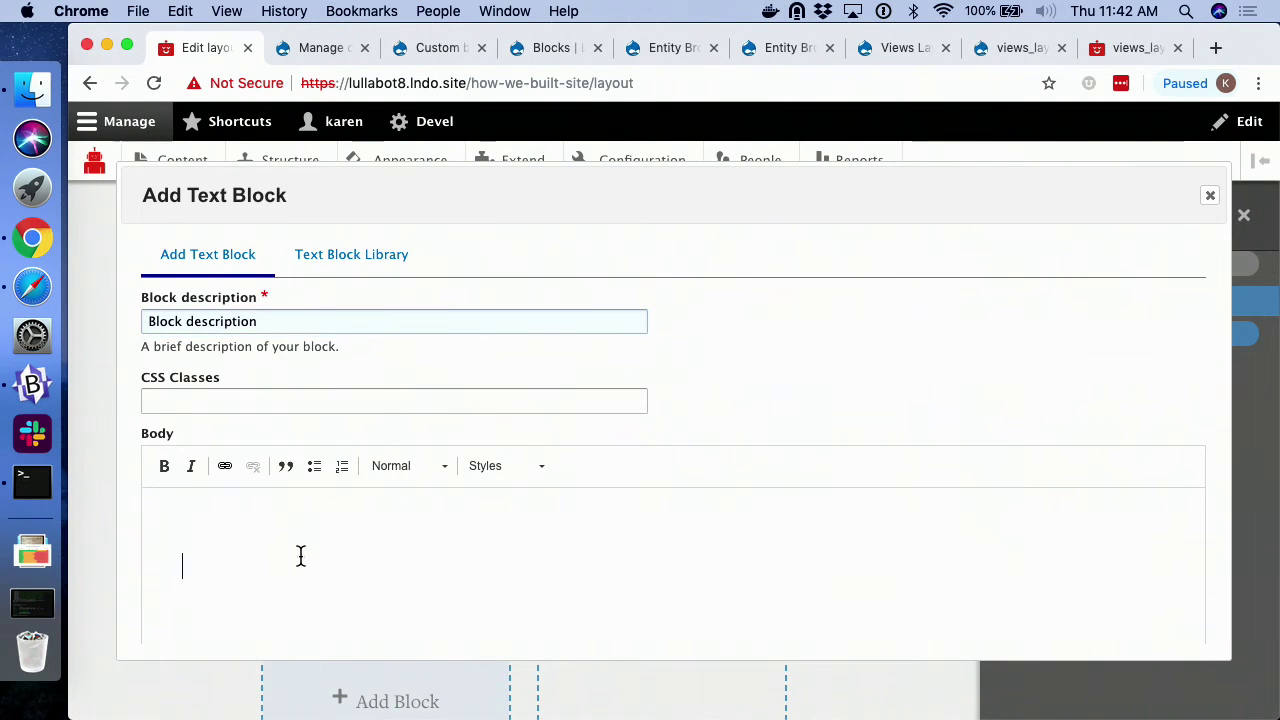
{"action": "type", "text": "This is my best thing to say."}
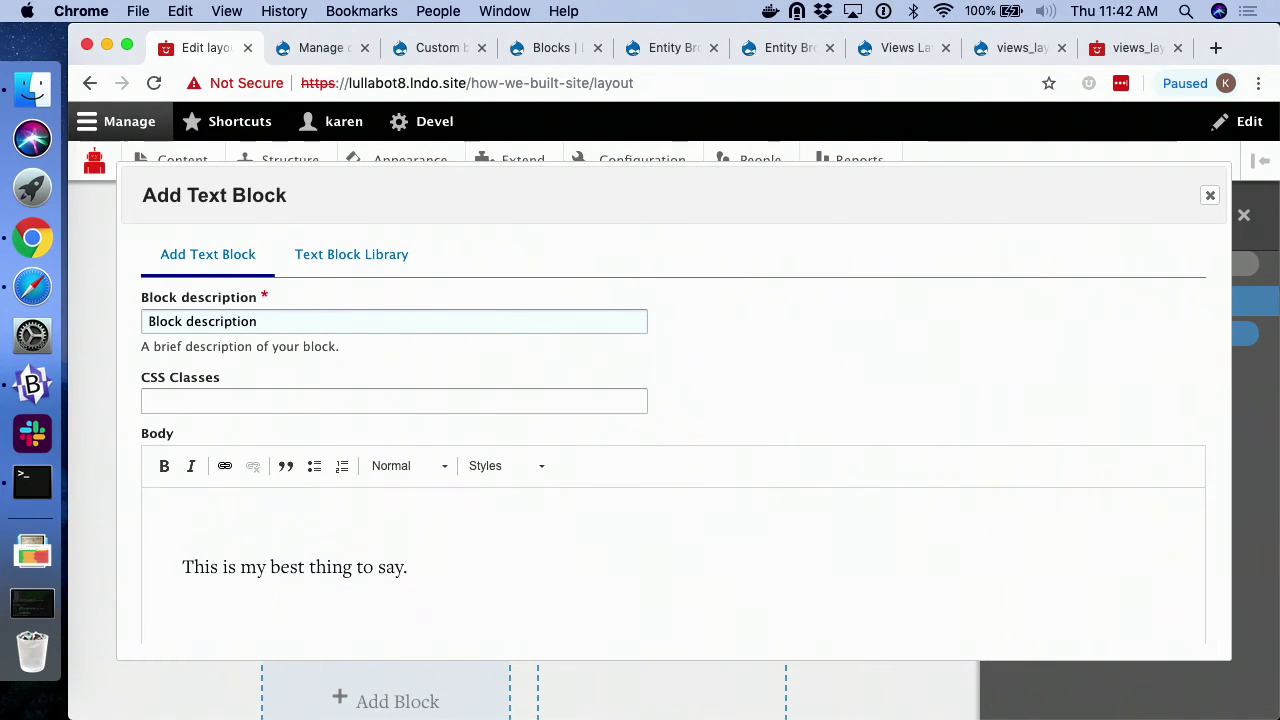
{"action": "scroll", "coordinate": [673, 460], "scroll_direction": "down", "scroll_amount": 3}
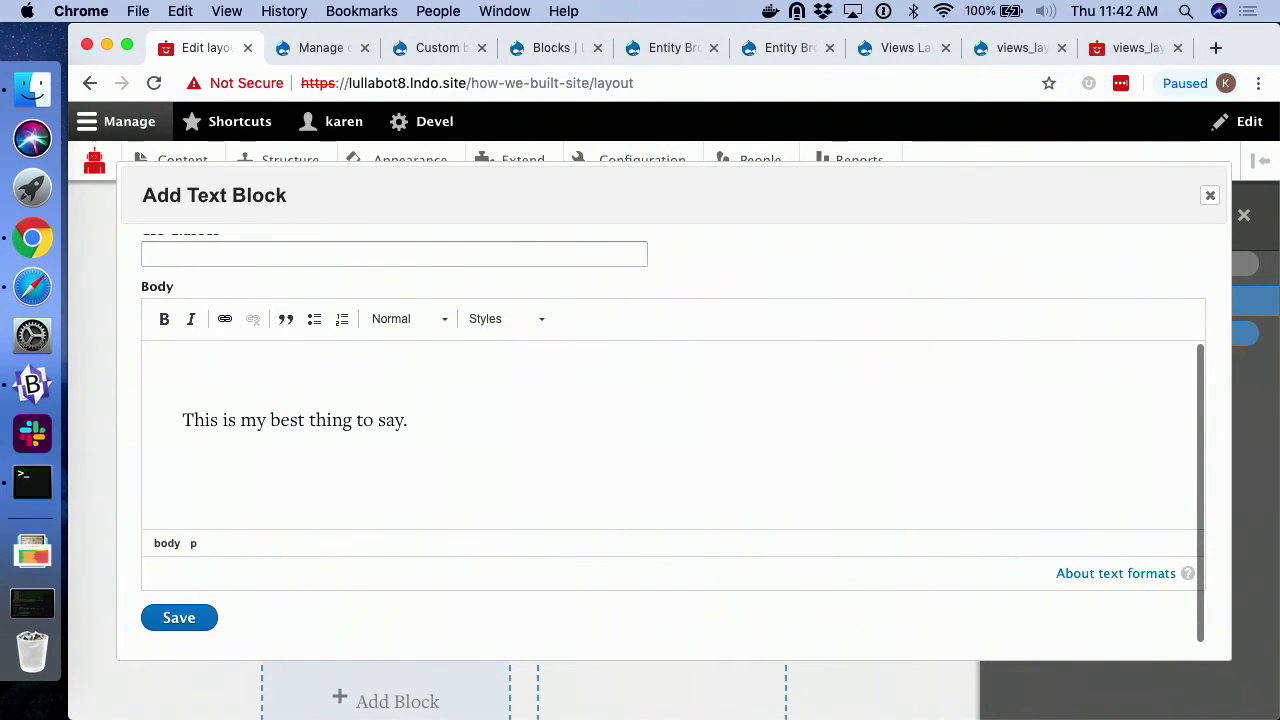
{"action": "left_click", "coordinate": [177, 619]}
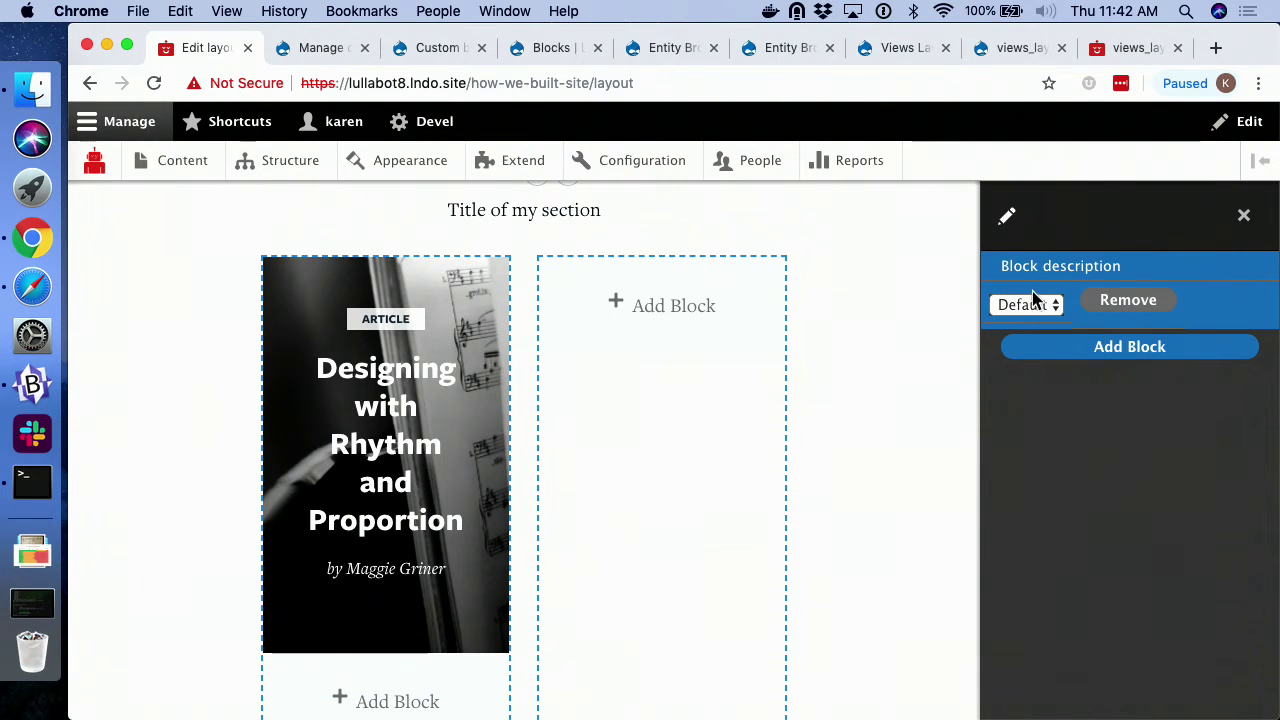
{"action": "left_click", "coordinate": [1131, 356]}
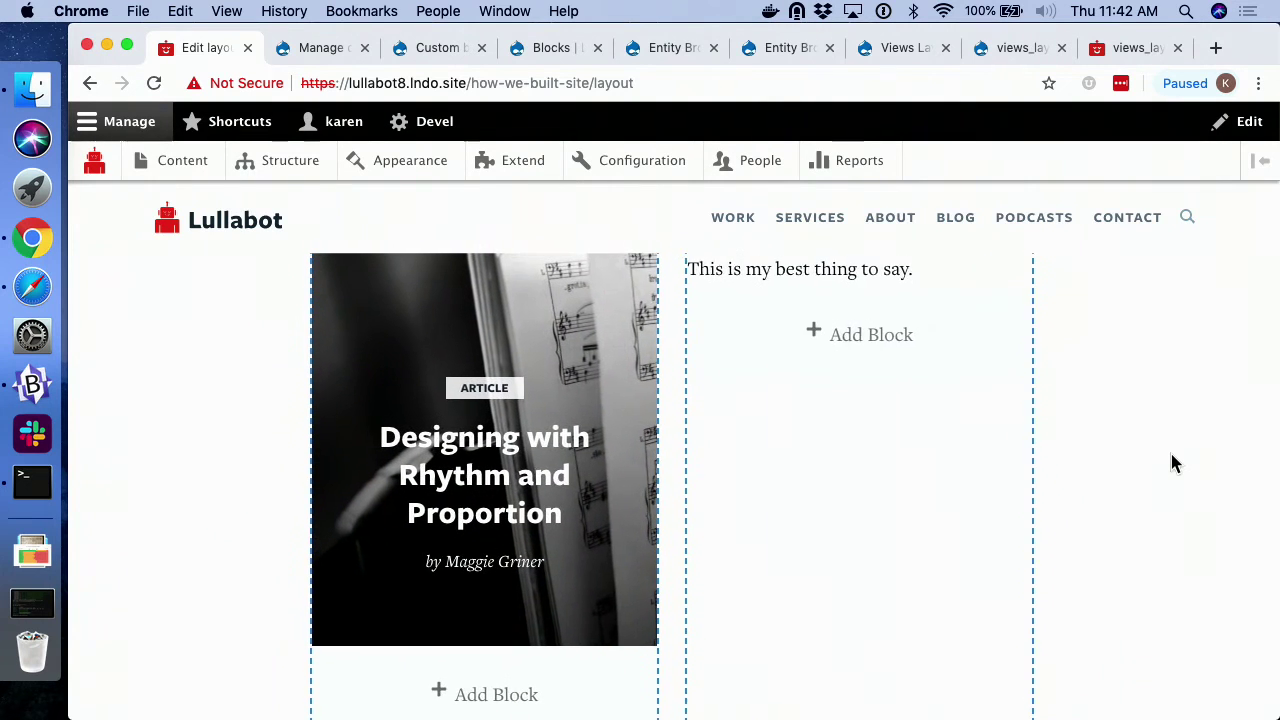
Add the "Latest from: More from Blog" list below the text block with its default settings.
{"action": "scroll", "coordinate": [906, 433], "scroll_direction": "up", "scroll_amount": 3}
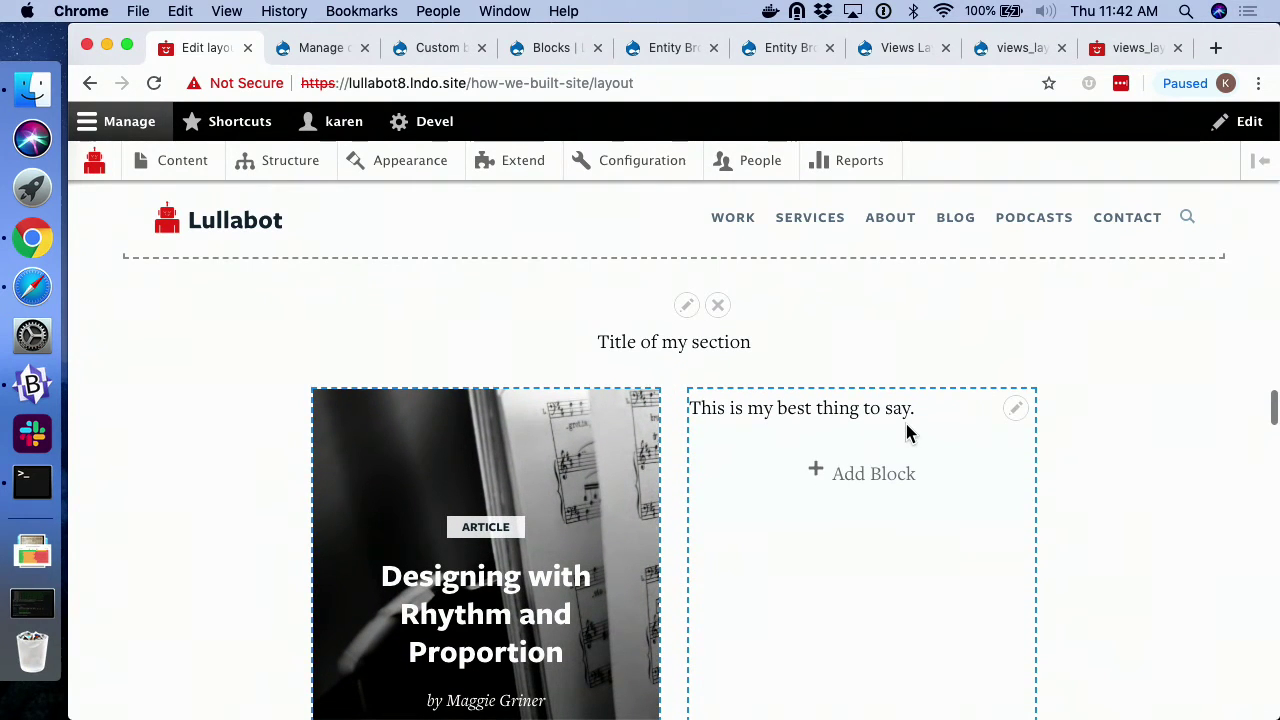
{"action": "left_click", "coordinate": [897, 485]}
{"action": "scroll", "coordinate": [1189, 453], "scroll_direction": "down", "scroll_amount": 3}
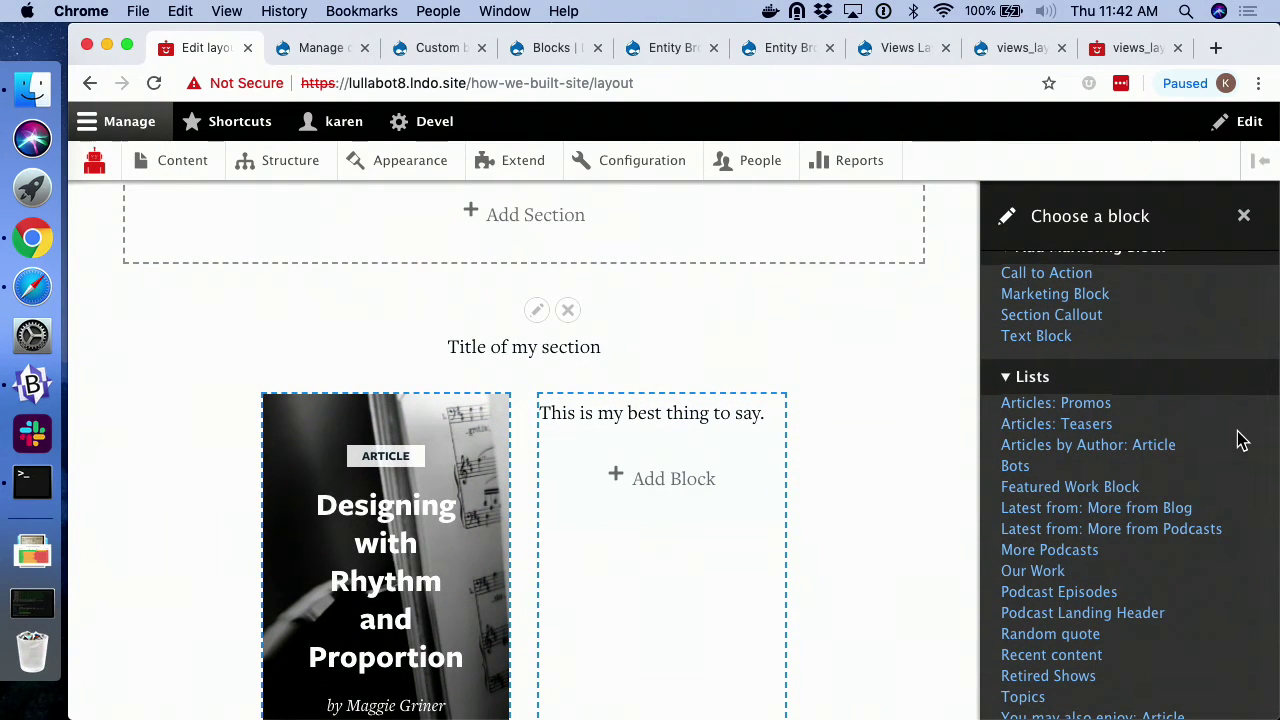
{"action": "left_click", "coordinate": [1132, 508]}
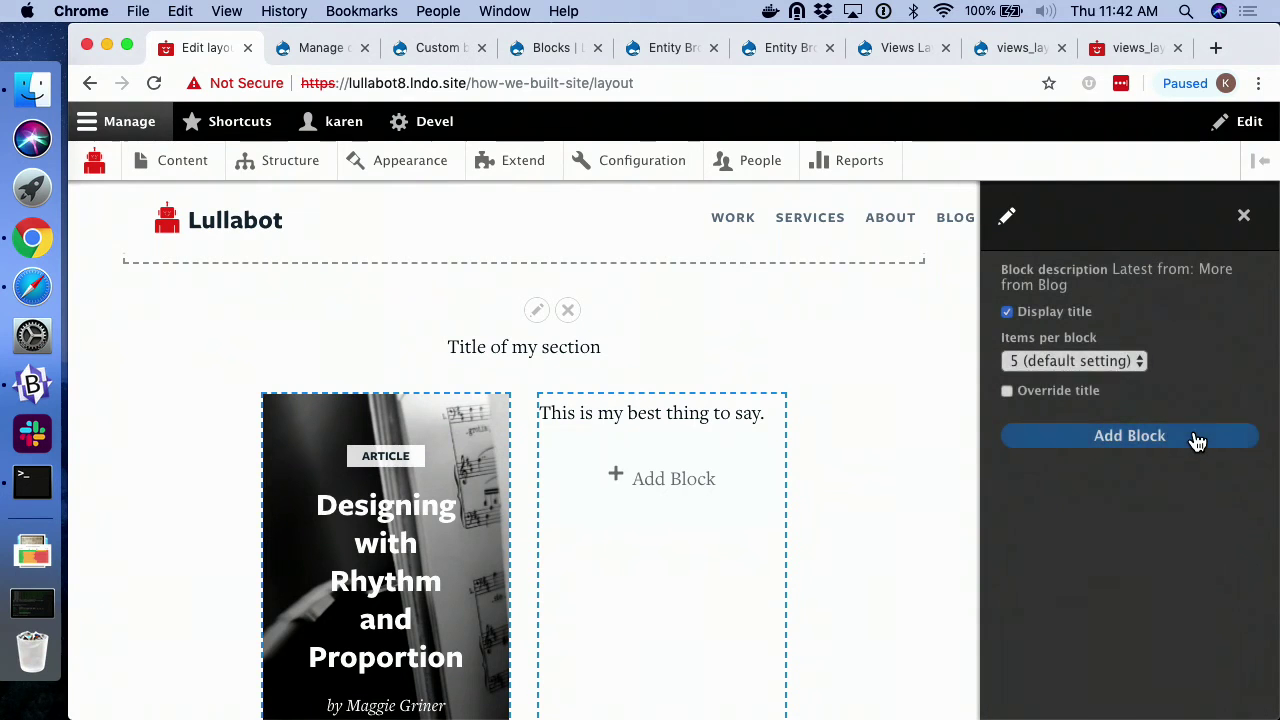
{"action": "left_click", "coordinate": [1115, 442]}
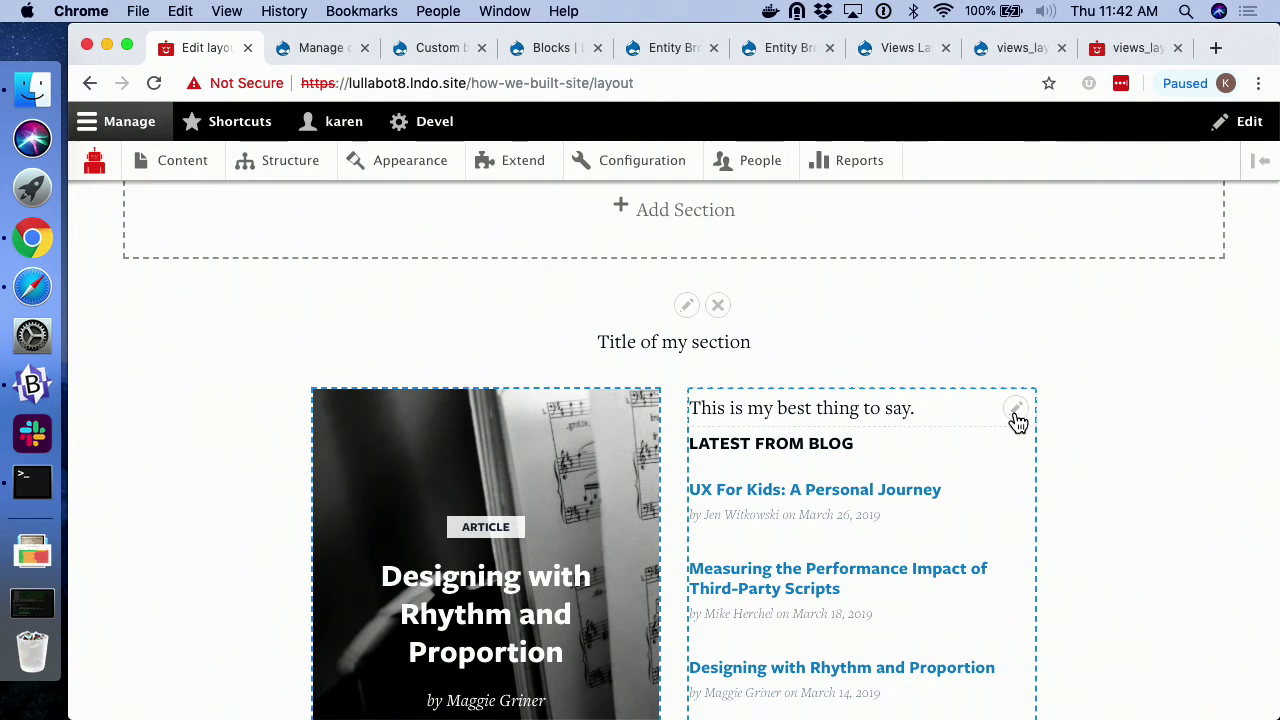
Append "I don't mean it." to the body of the text block in the second column and save it.
{"action": "left_click", "coordinate": [1017, 412]}
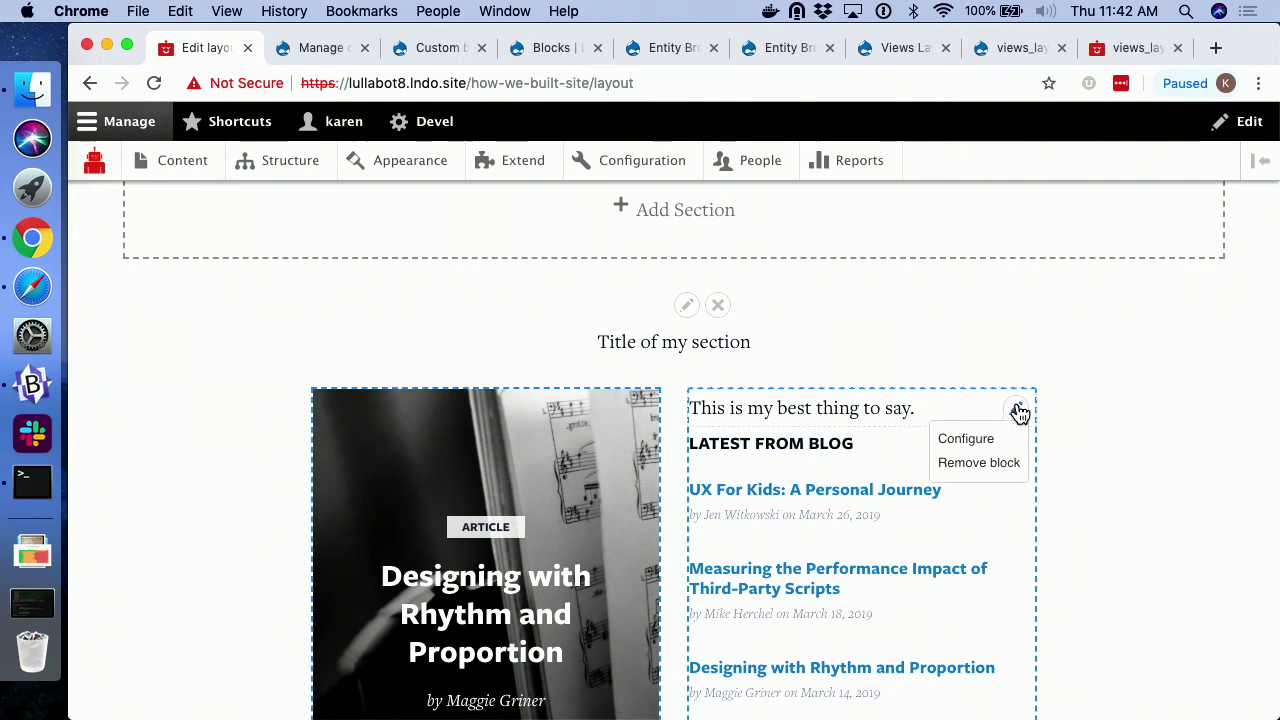
{"action": "left_click", "coordinate": [962, 441]}
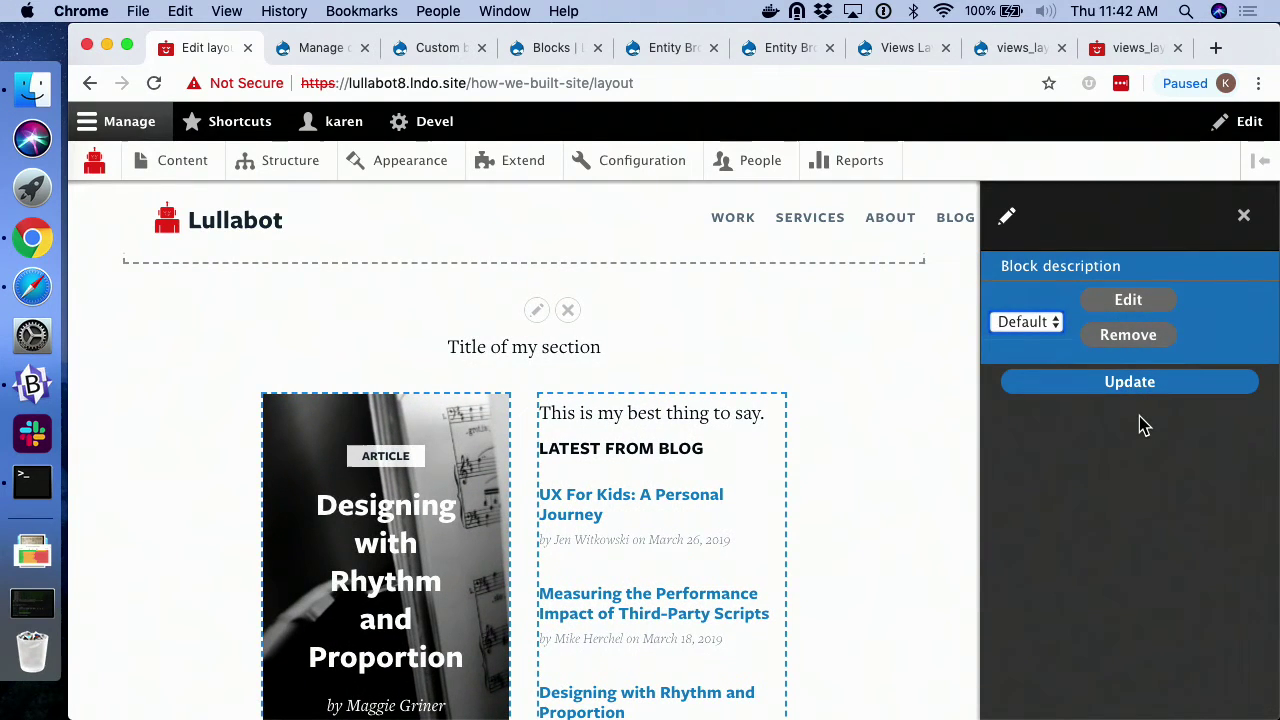
{"action": "left_click", "coordinate": [1128, 302]}
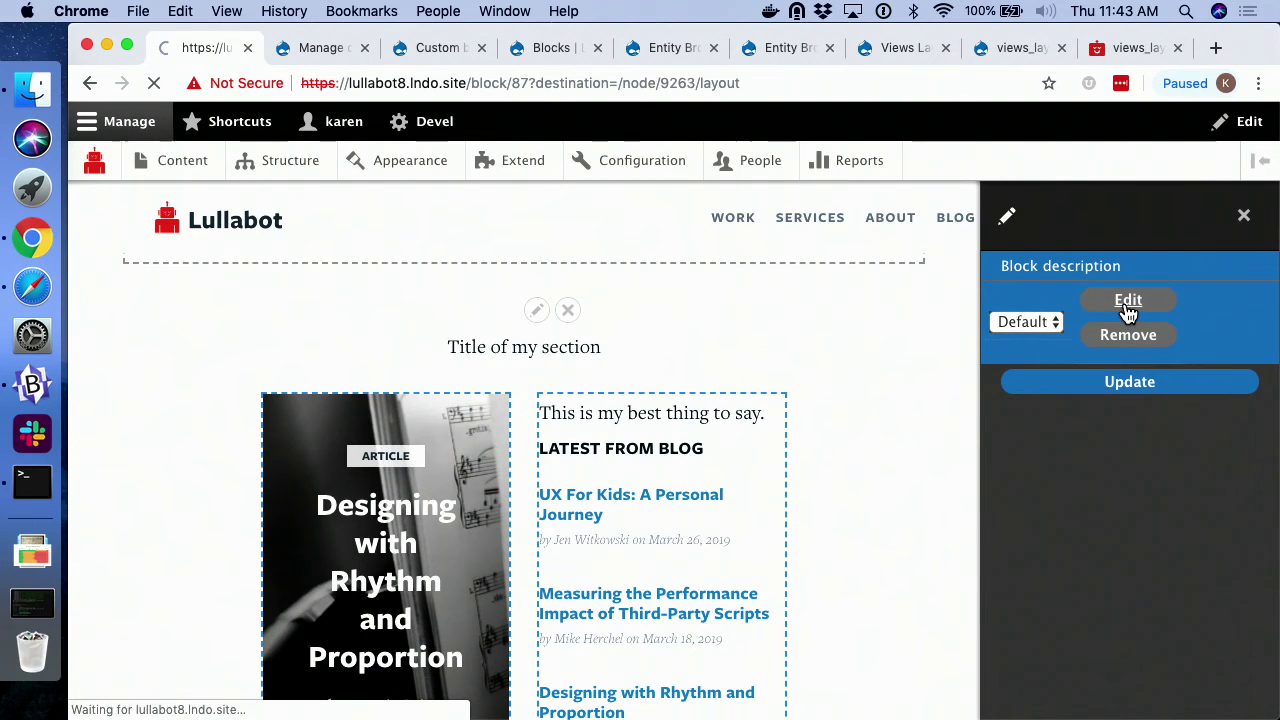
{"action": "scroll", "coordinate": [615, 425], "scroll_direction": "down", "scroll_amount": 3}
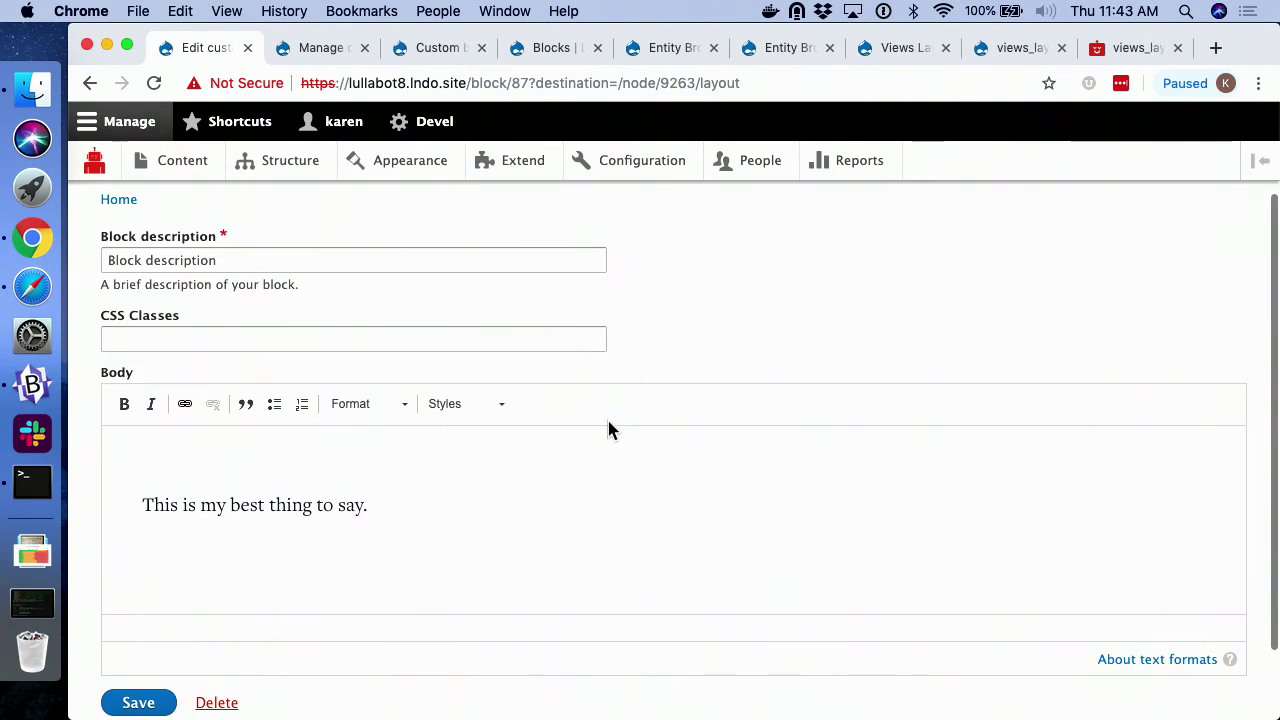
{"action": "left_click", "coordinate": [393, 507]}
{"action": "type", "text": "I do"}
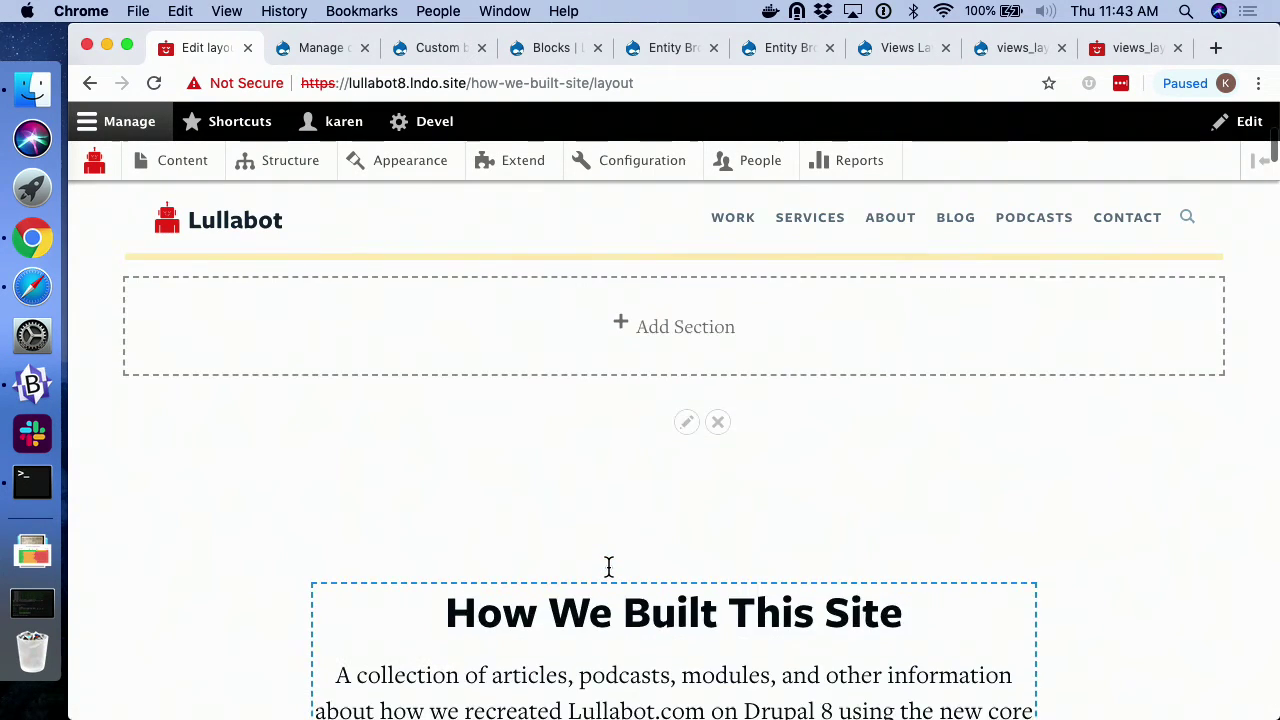
Remove the text block from the second column of the "Title of my section" section.
{"action": "scroll", "coordinate": [608, 567], "scroll_direction": "down", "scroll_amount": 15}
{"action": "scroll", "coordinate": [608, 567], "scroll_direction": "down", "scroll_amount": 15}
{"action": "scroll", "coordinate": [608, 567], "scroll_direction": "down", "scroll_amount": 15}
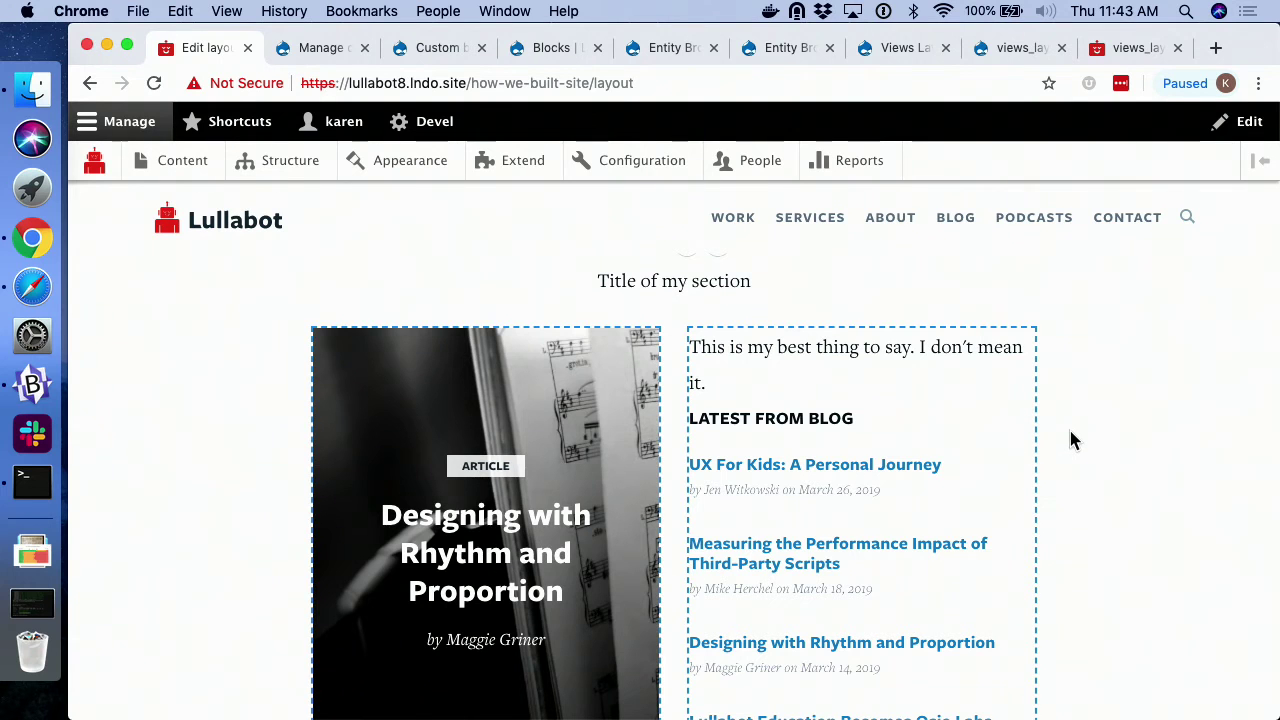
{"action": "left_click", "coordinate": [1019, 348]}
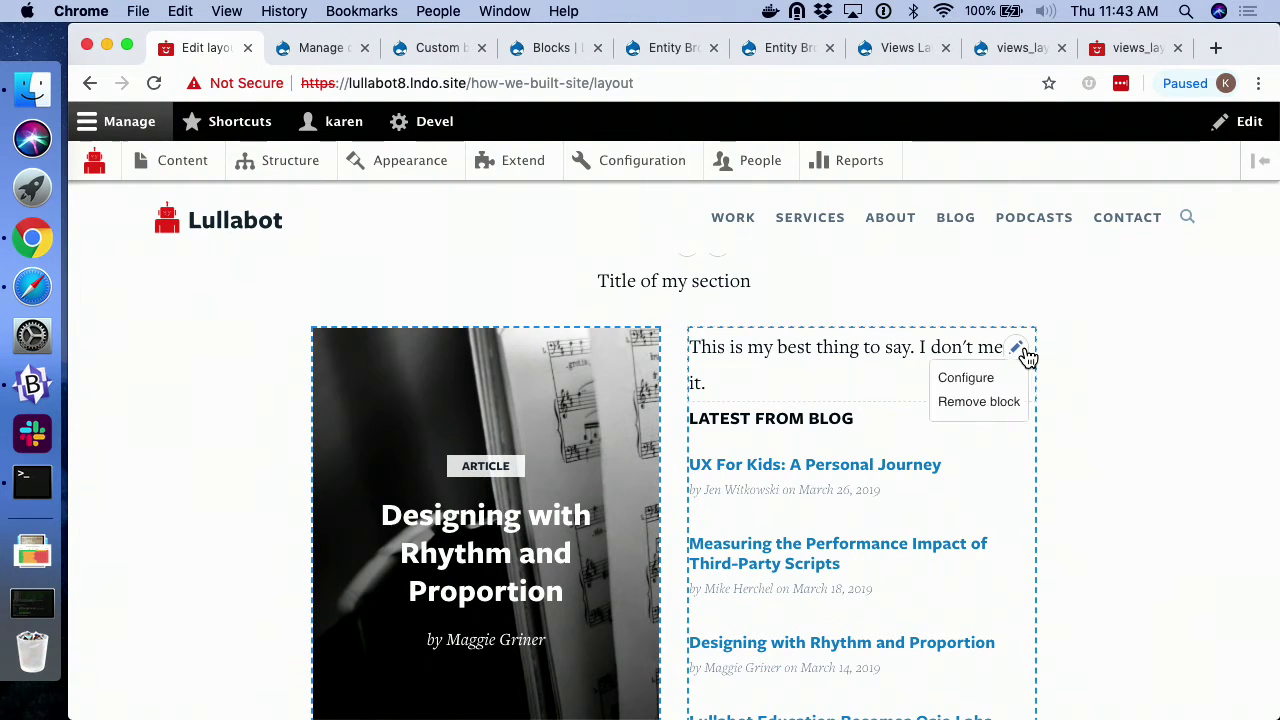
{"action": "left_click", "coordinate": [976, 402]}
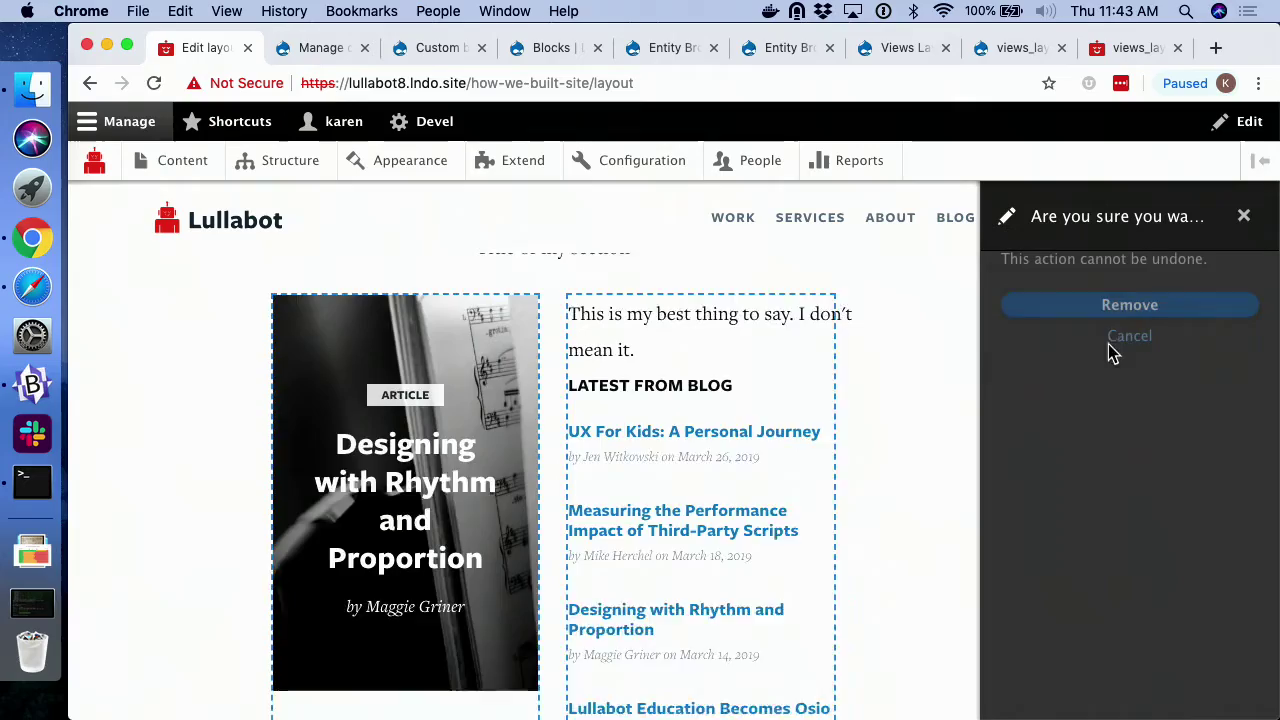
{"action": "left_click", "coordinate": [1126, 304]}
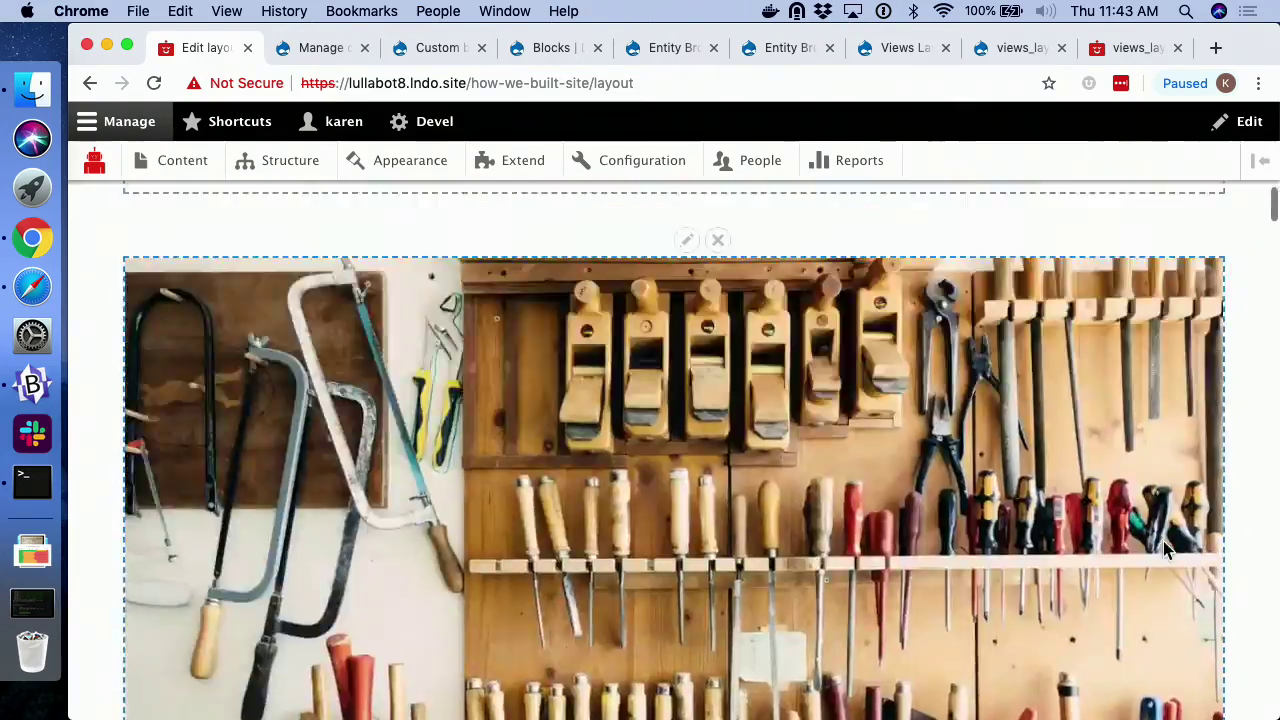
Review the article and blog list in the "Title of my section" section, and view the How We Built This Site page outside the layout editor.
{"action": "scroll", "coordinate": [1163, 542], "scroll_direction": "down", "scroll_amount": 10}
{"action": "scroll", "coordinate": [1163, 542], "scroll_direction": "down", "scroll_amount": 12}
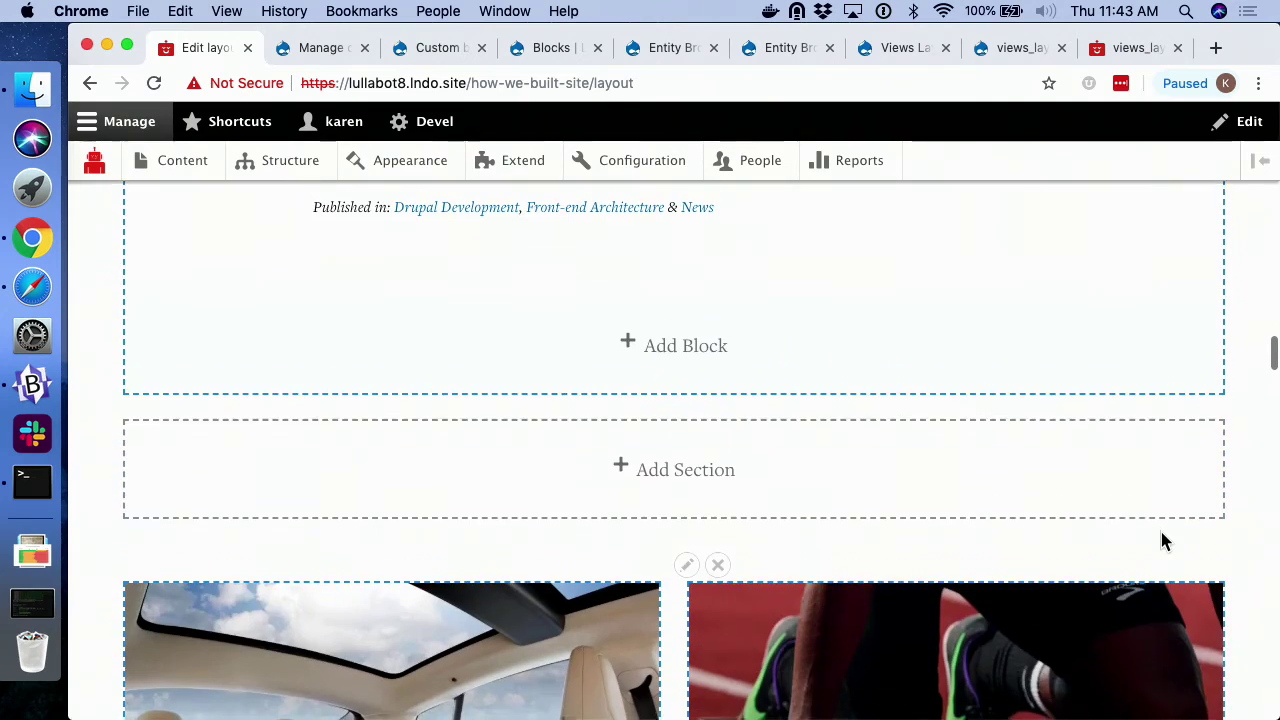
{"action": "scroll", "coordinate": [1162, 540], "scroll_direction": "down", "scroll_amount": 12}
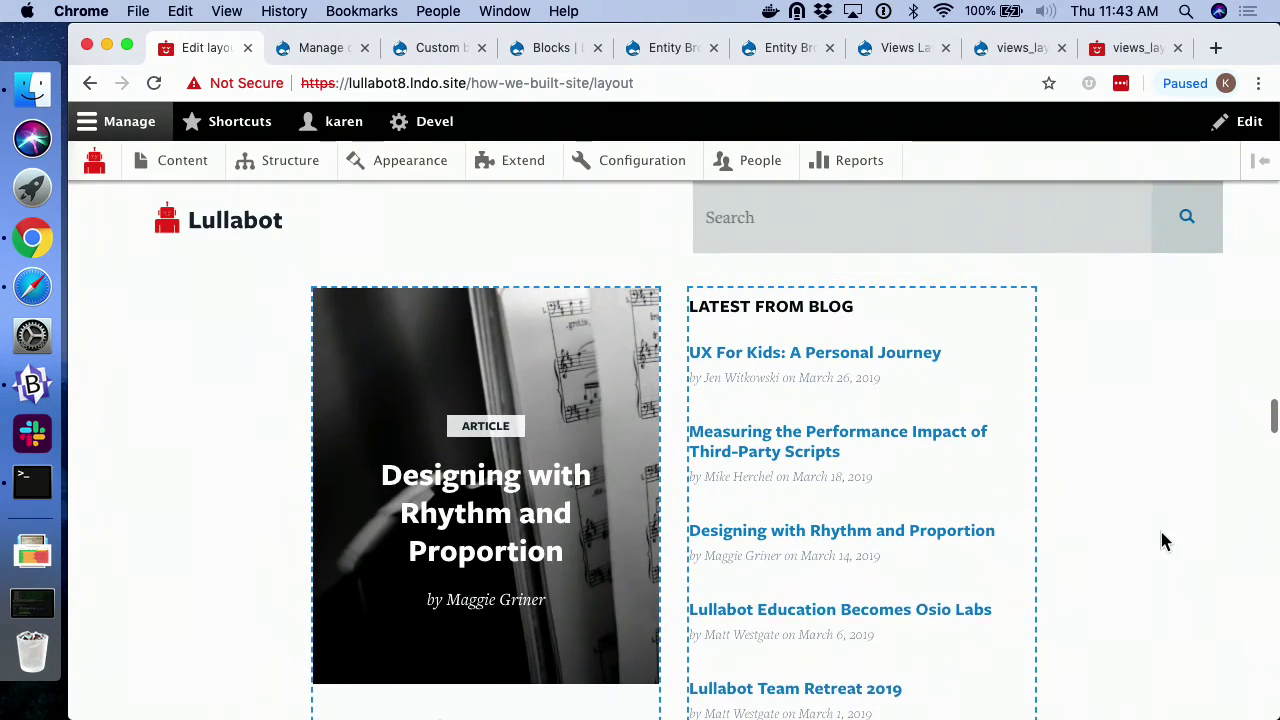
{"action": "scroll", "coordinate": [1162, 540], "scroll_direction": "up", "scroll_amount": 1}
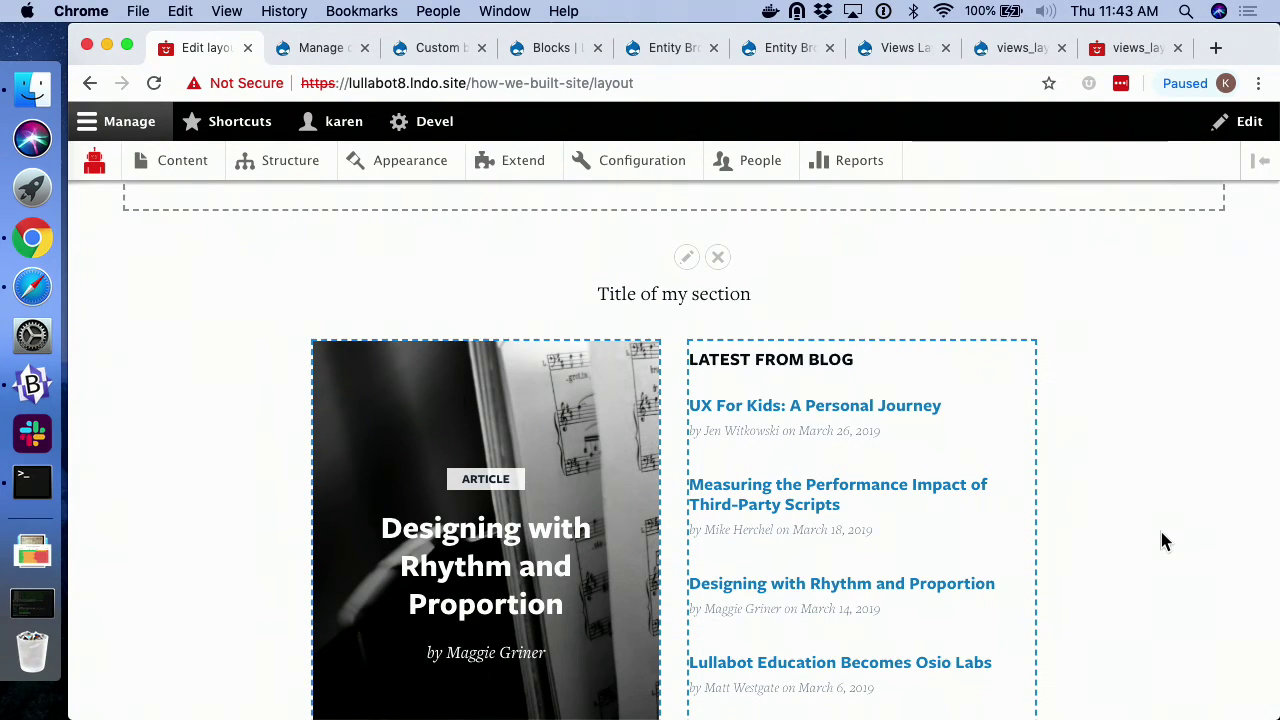
{"action": "scroll", "coordinate": [1162, 533], "scroll_direction": "up", "scroll_amount": 10}
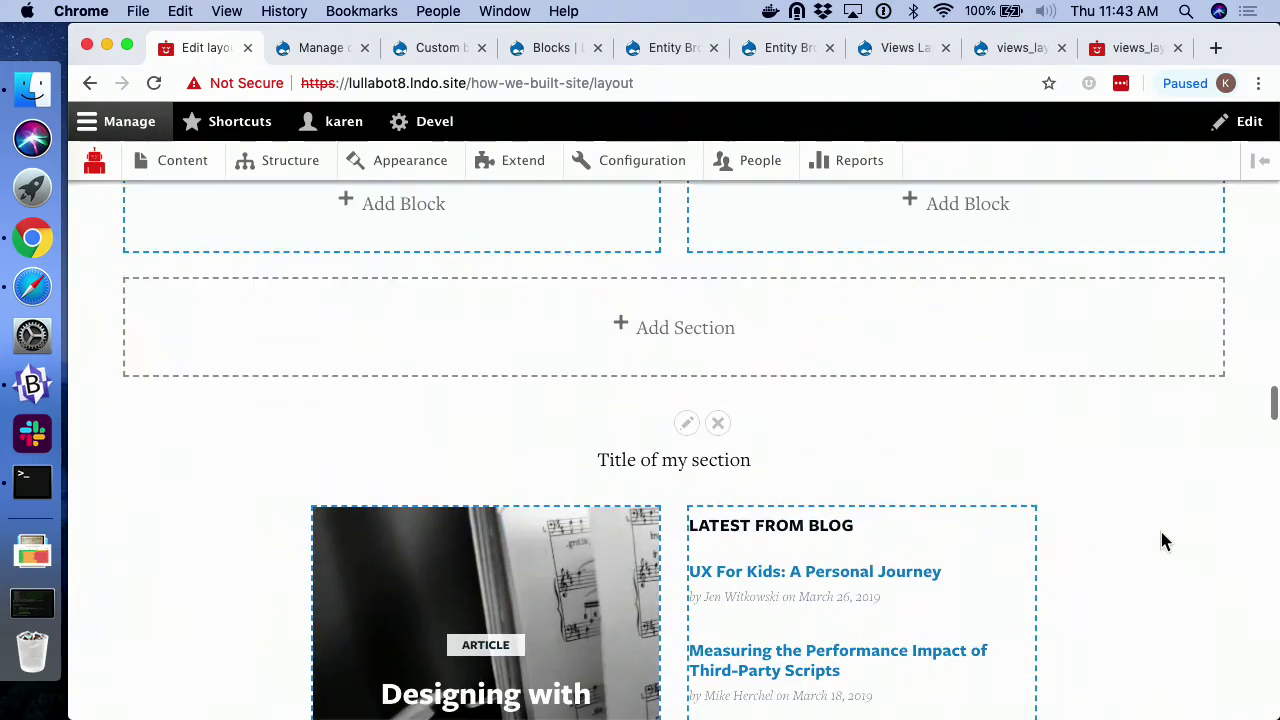
{"action": "scroll", "coordinate": [1162, 540], "scroll_direction": "up", "scroll_amount": 12}
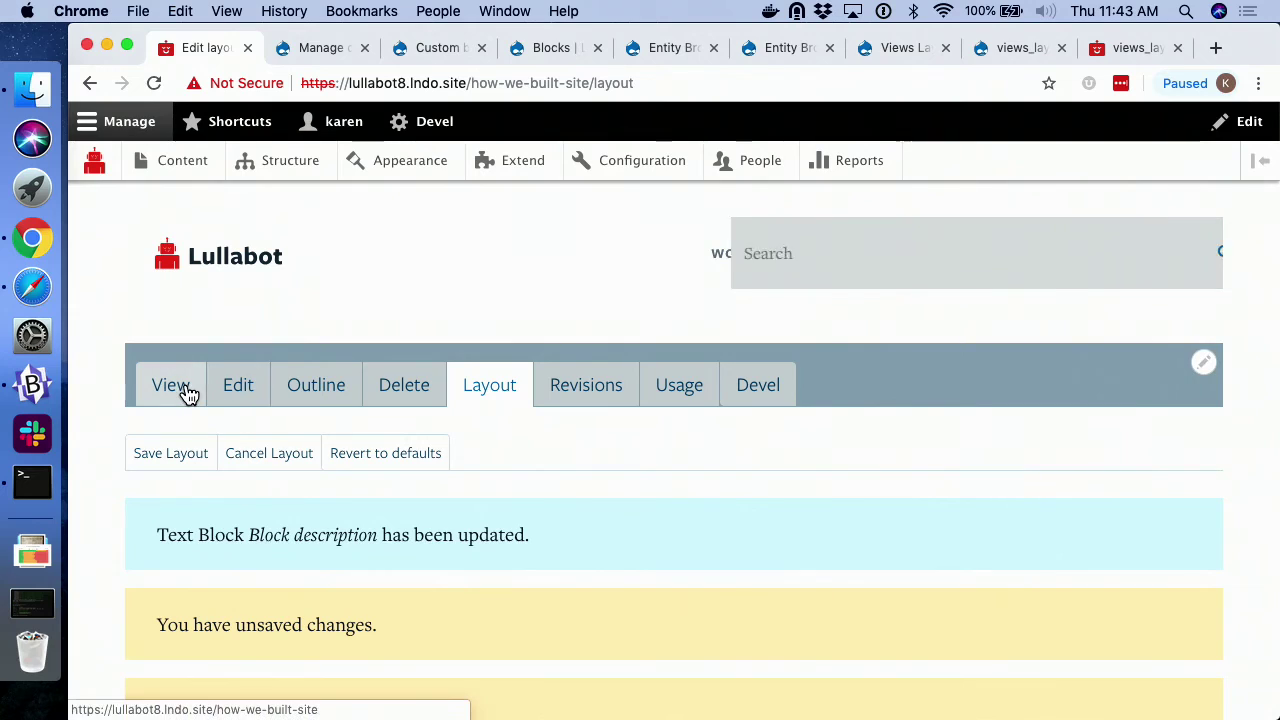
{"action": "left_click", "coordinate": [186, 394]}
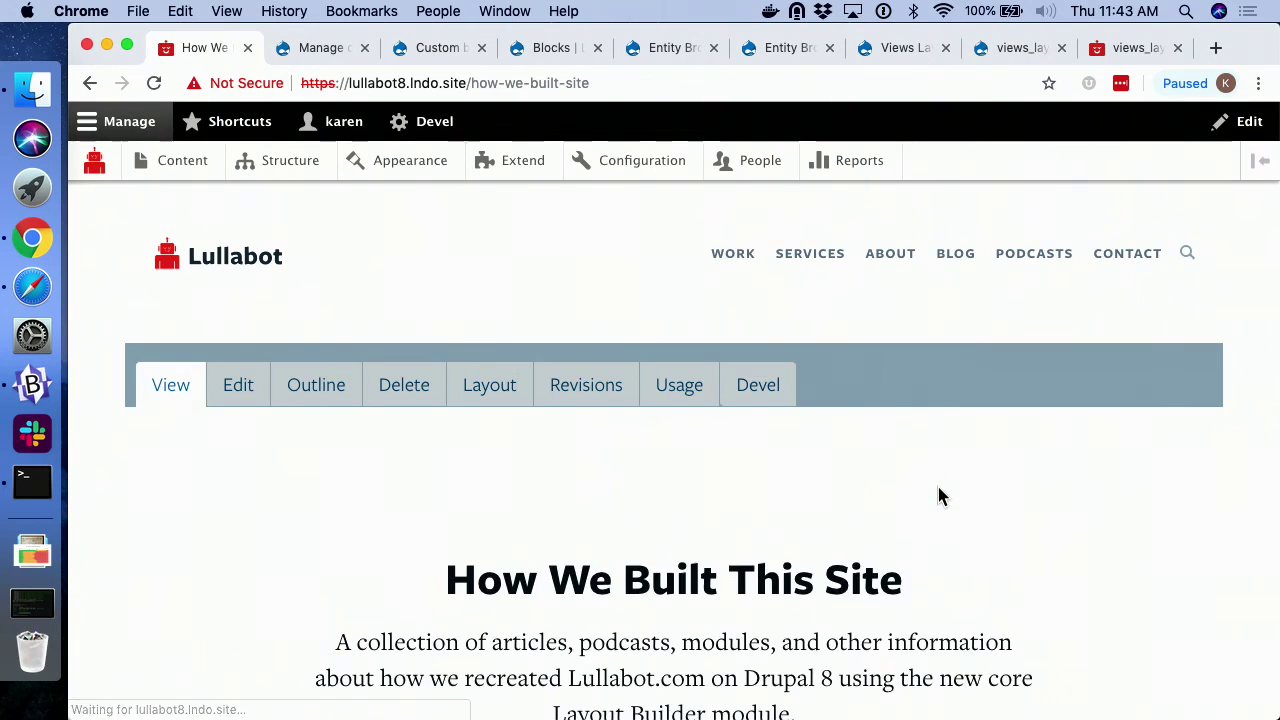
Save the layout of the How We Built This Site page and check the "Title of my section" section on the live page.
{"action": "scroll", "coordinate": [937, 494], "scroll_direction": "down", "scroll_amount": 20}
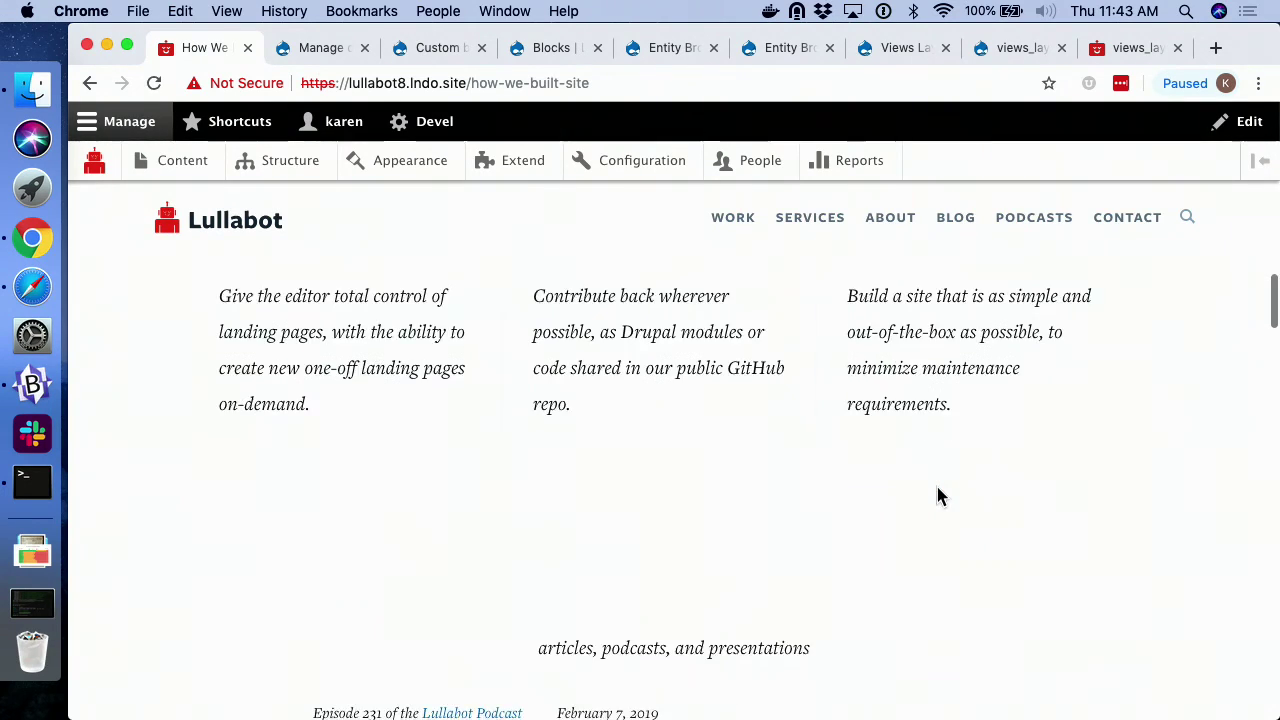
{"action": "scroll", "coordinate": [944, 463], "scroll_direction": "up", "scroll_amount": 20}
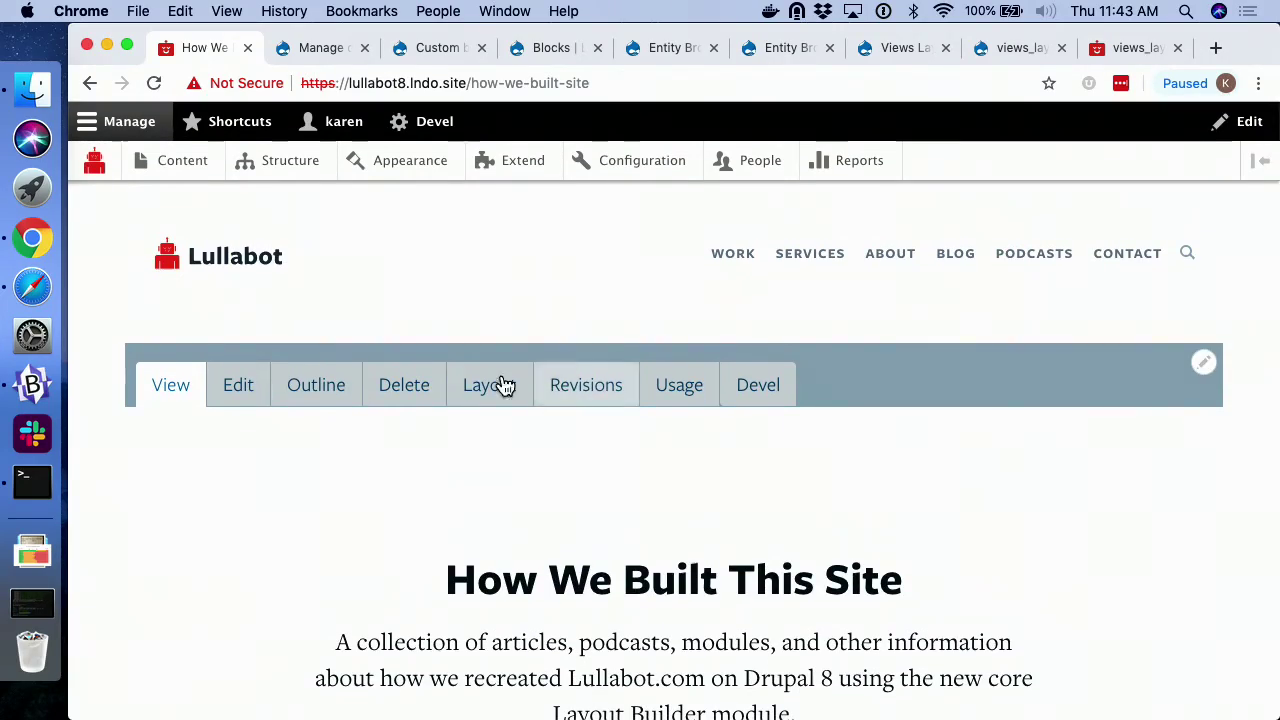
{"action": "left_click", "coordinate": [487, 377]}
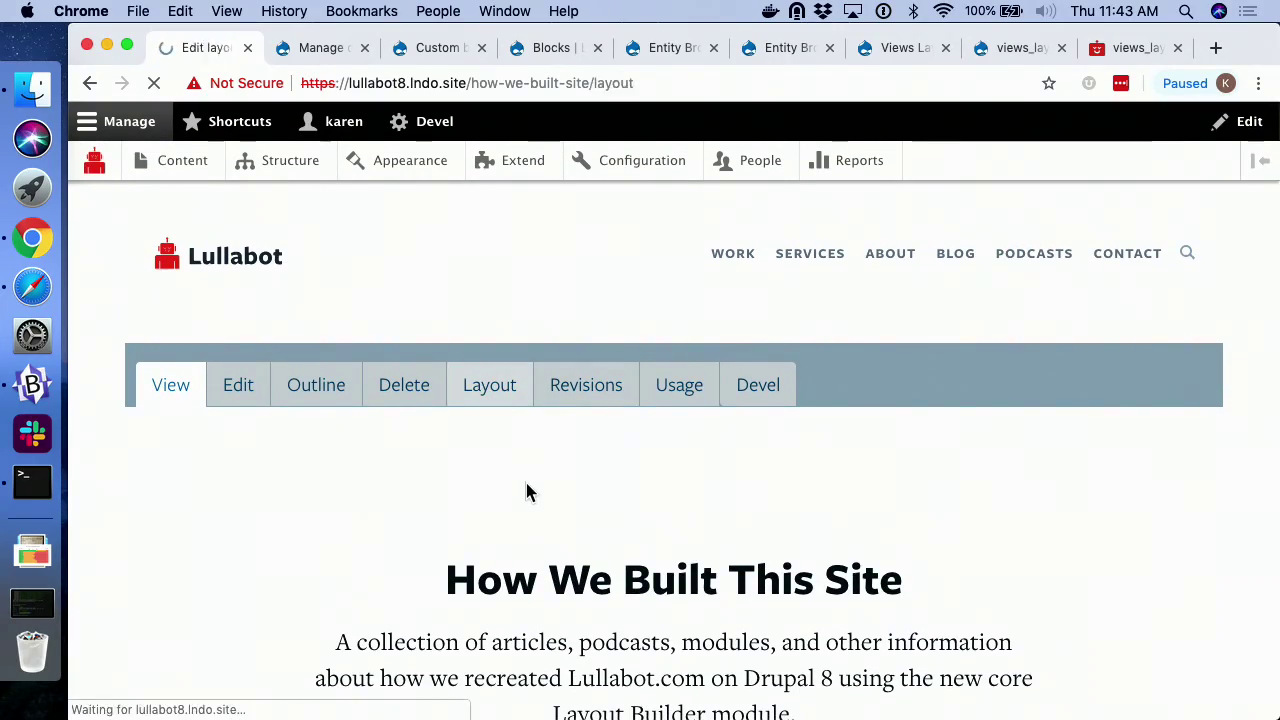
{"action": "left_click", "coordinate": [177, 455]}
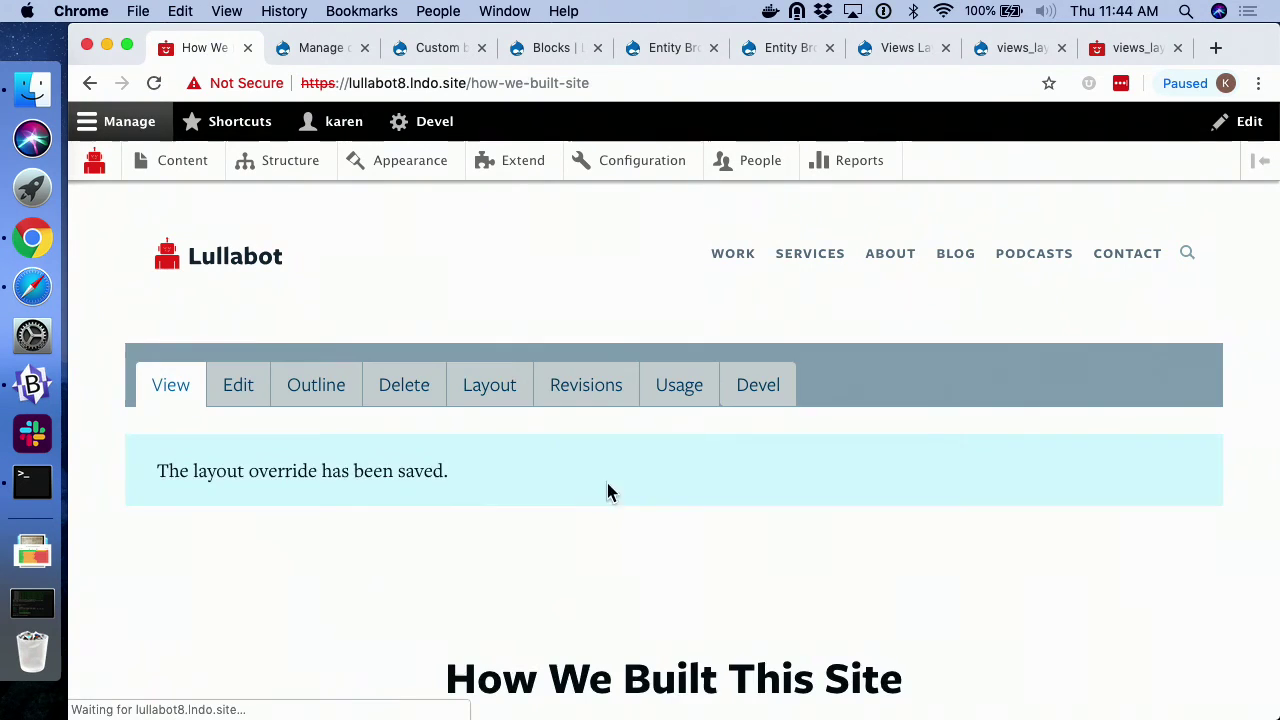
{"action": "scroll", "coordinate": [1090, 481], "scroll_direction": "down", "scroll_amount": 20}
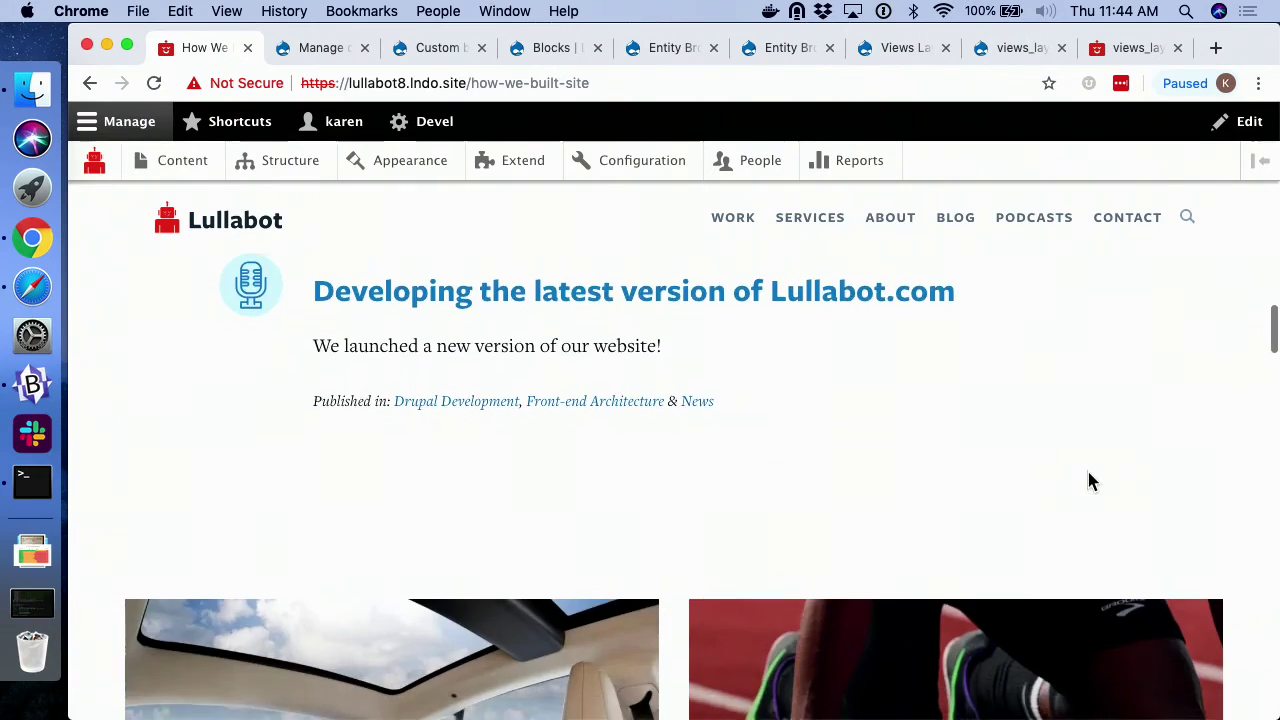
{"action": "scroll", "coordinate": [1090, 481], "scroll_direction": "up", "scroll_amount": 10}
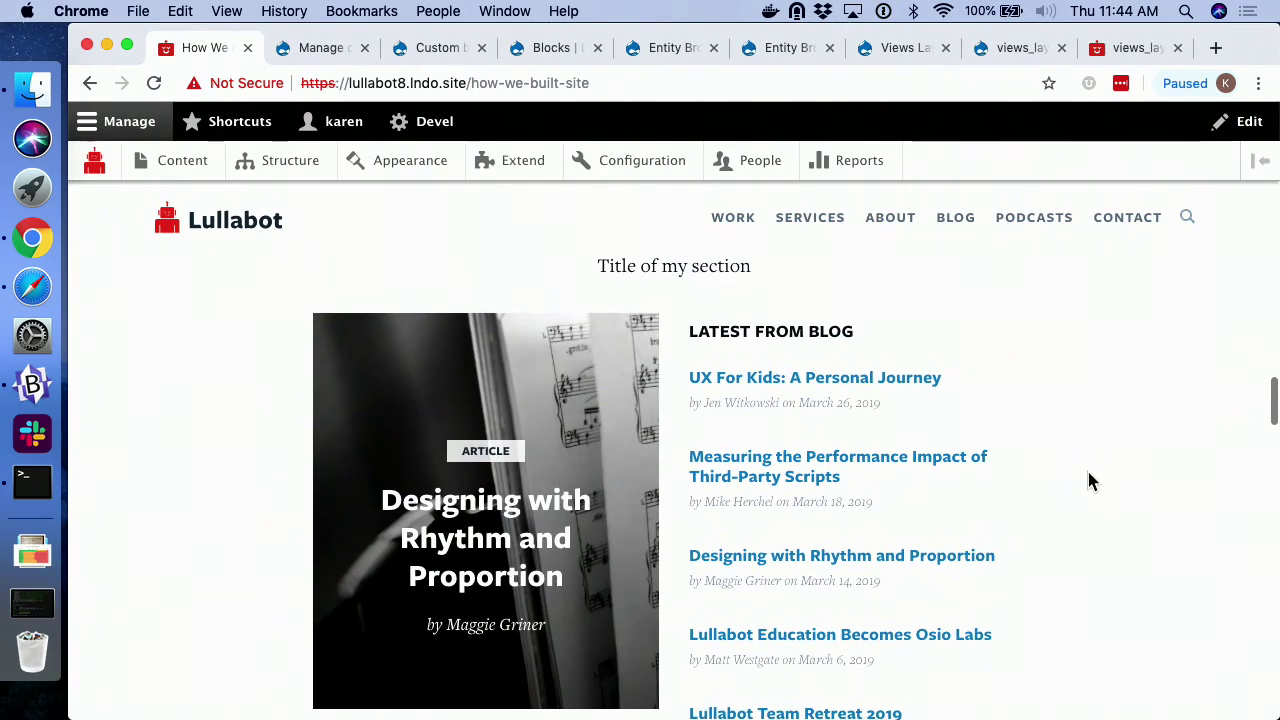
{"action": "scroll", "coordinate": [1090, 481], "scroll_direction": "up", "scroll_amount": 1}
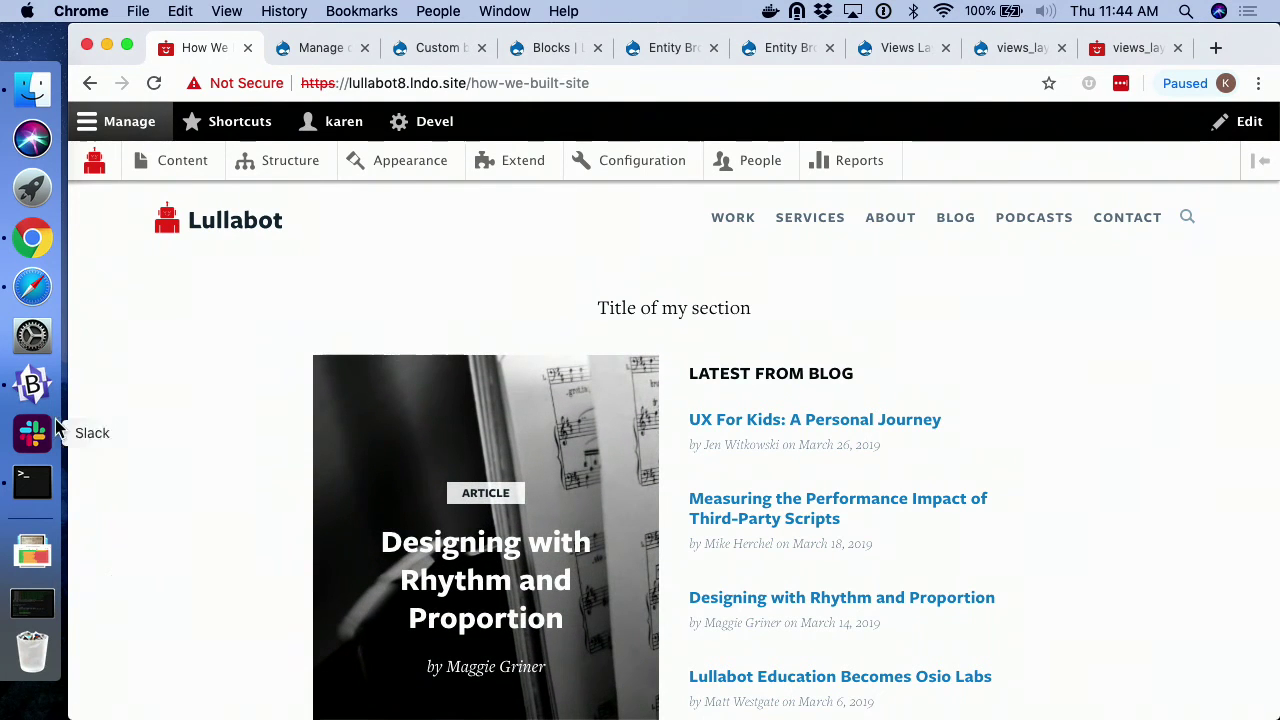
Switch to the Google Slides deck in Safari and start presenting from the "Customizations We Made" slide.
{"action": "left_click", "coordinate": [43, 278]}
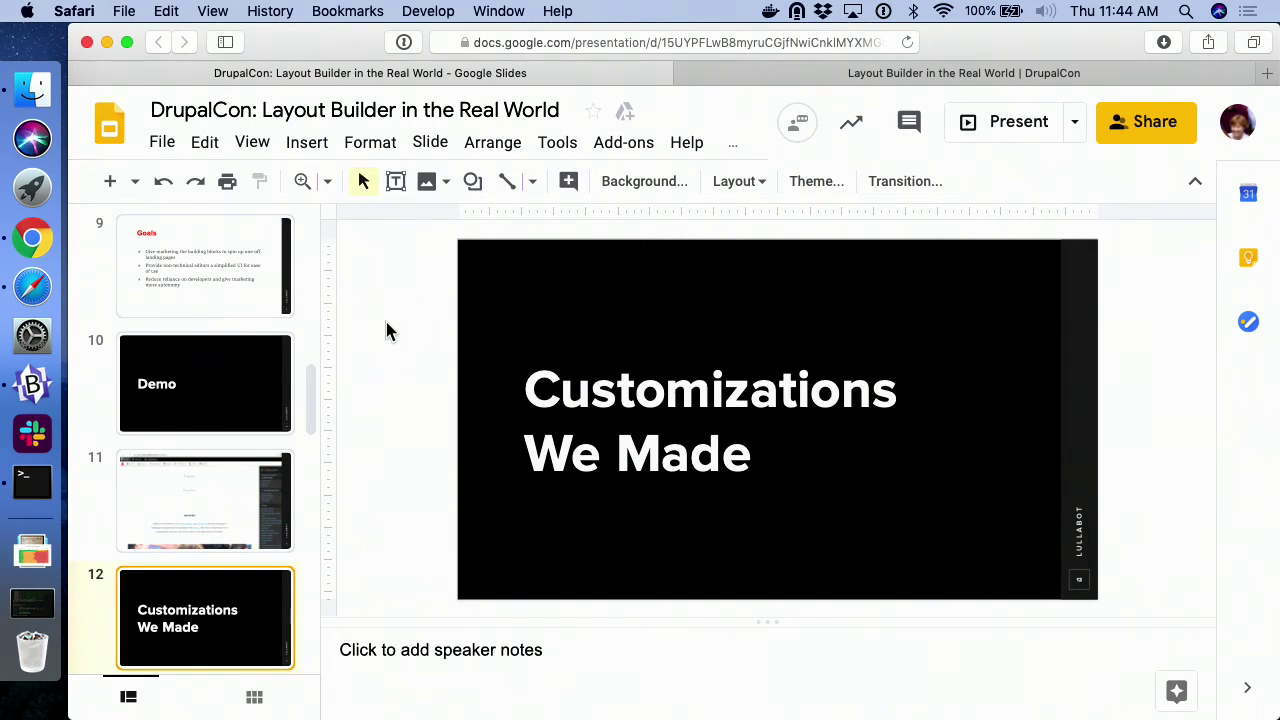
{"action": "left_click", "coordinate": [996, 134]}
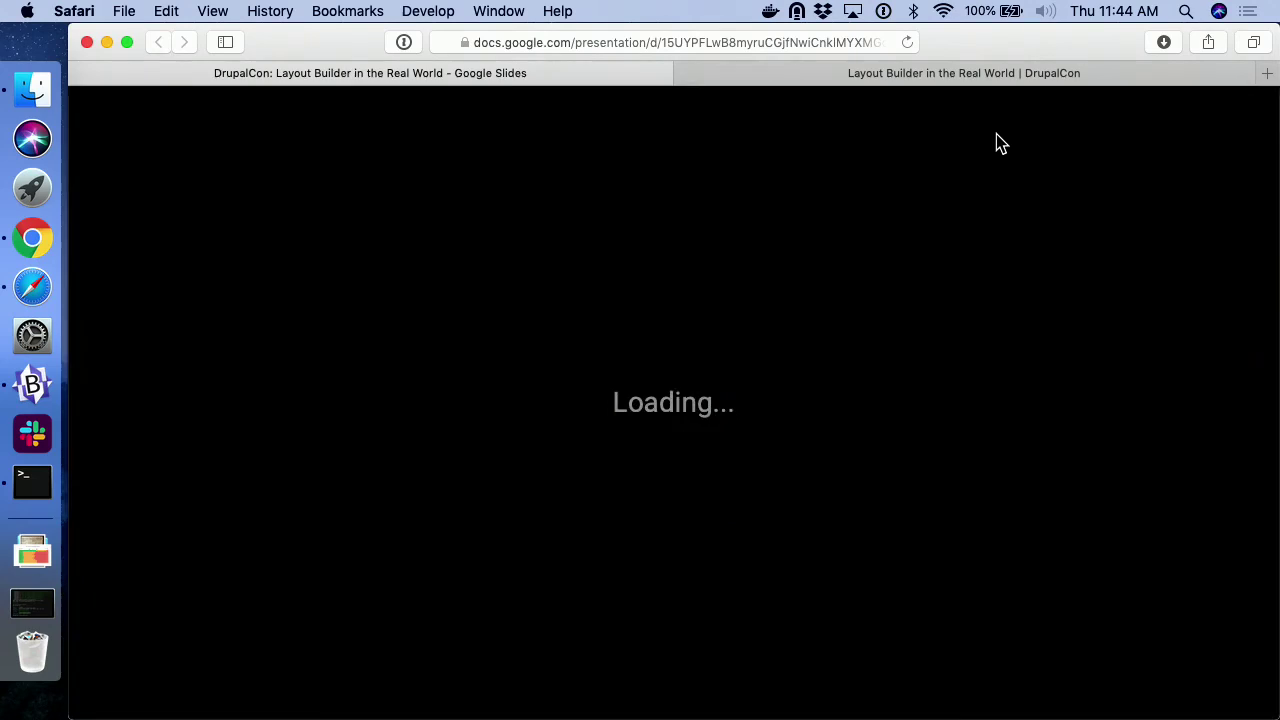